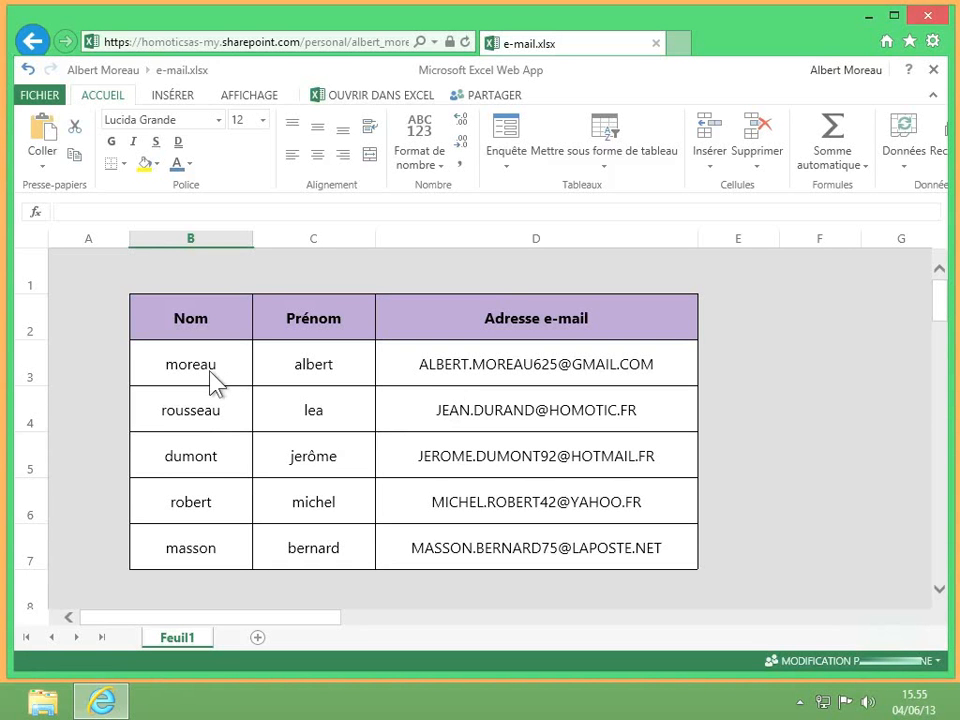
pyautogui.click(249, 381)
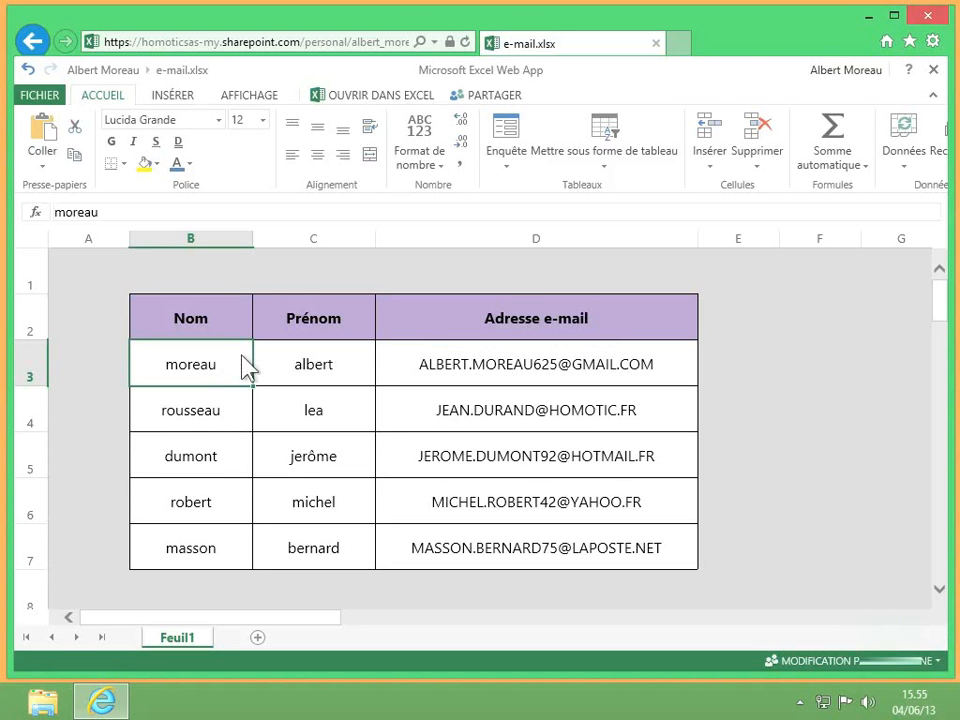
pyautogui.click(324, 366)
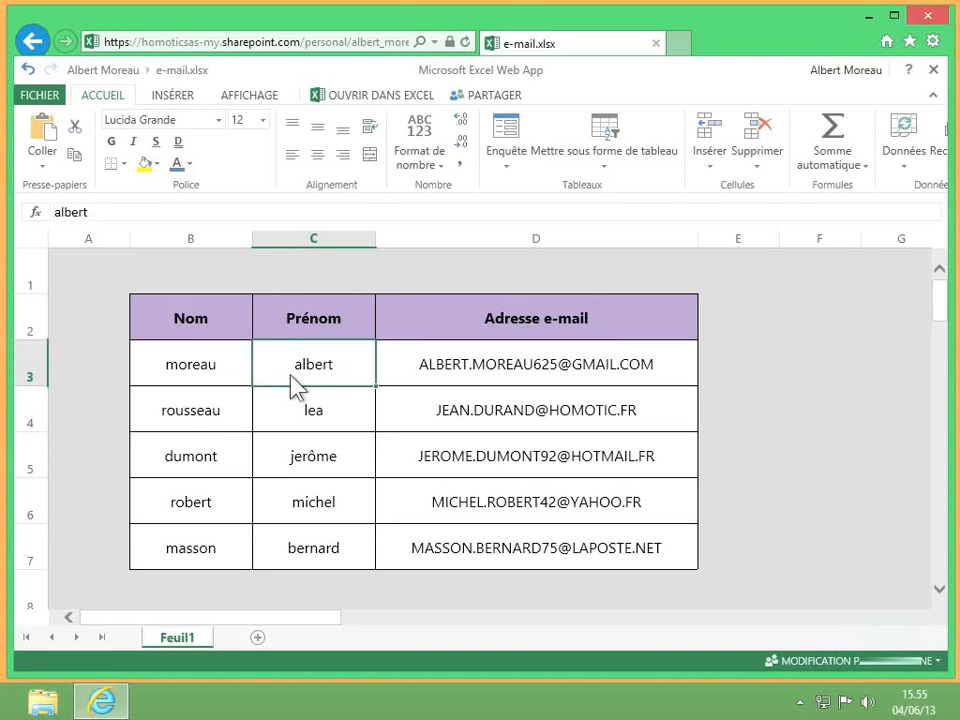
pyautogui.click(506, 366)
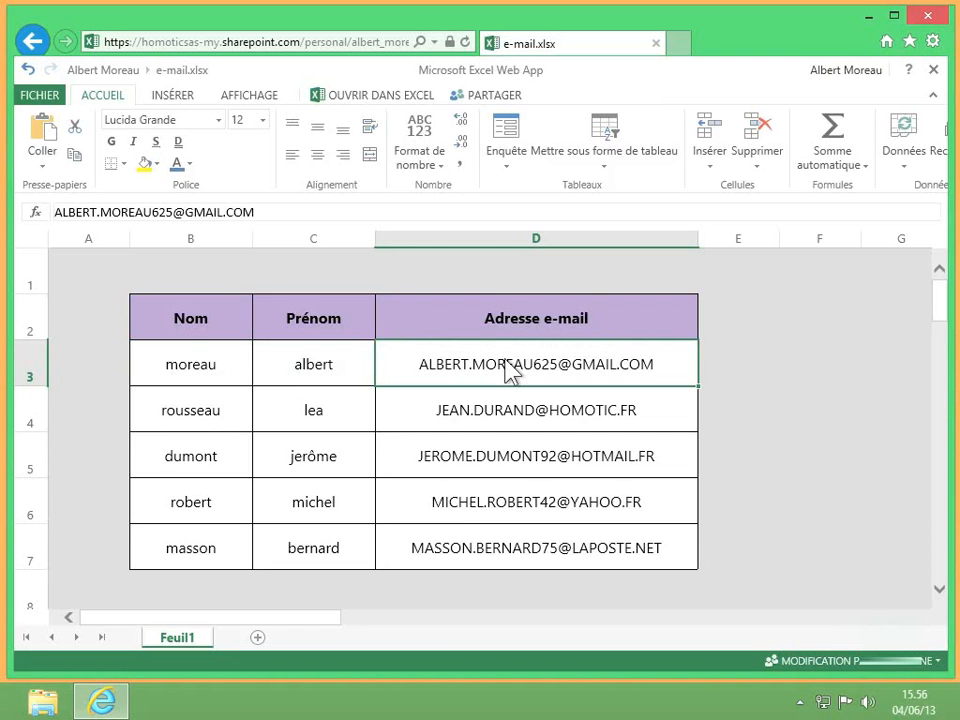
# Enter =MAJUSCULE(B3) in cell B10, under the NOM heading of the second table
pyautogui.scroll(-5, 506, 366)
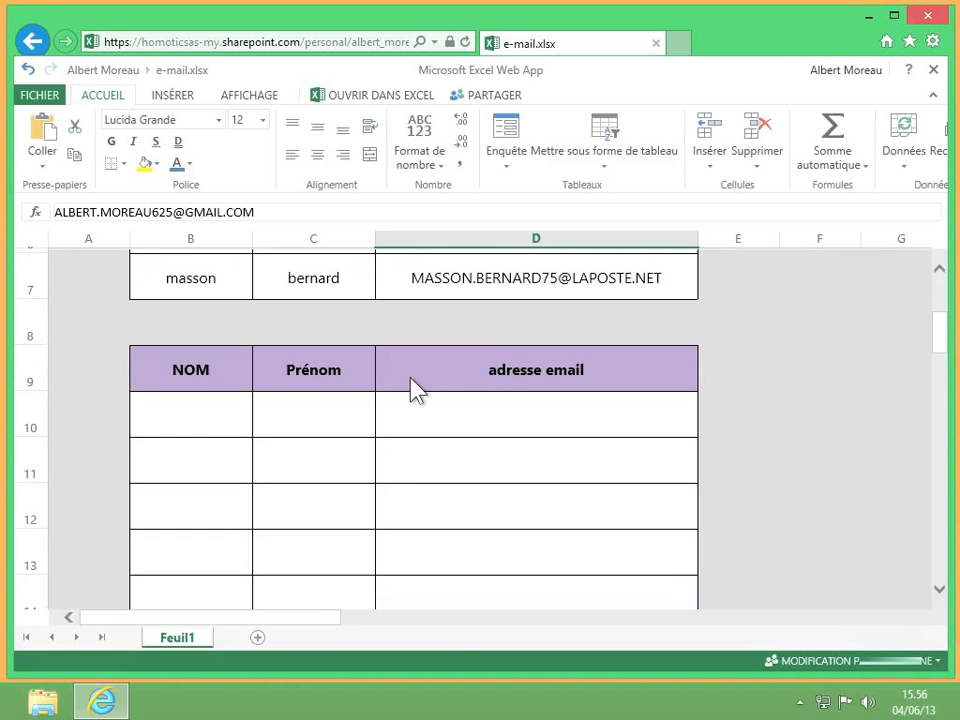
pyautogui.click(203, 435)
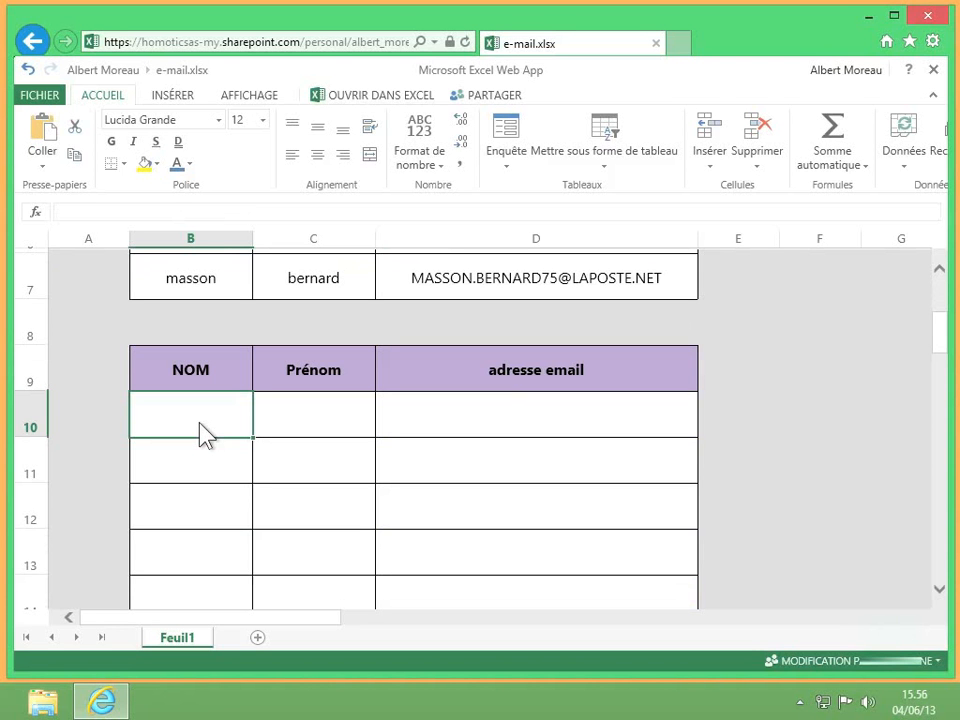
pyautogui.write('=ma')
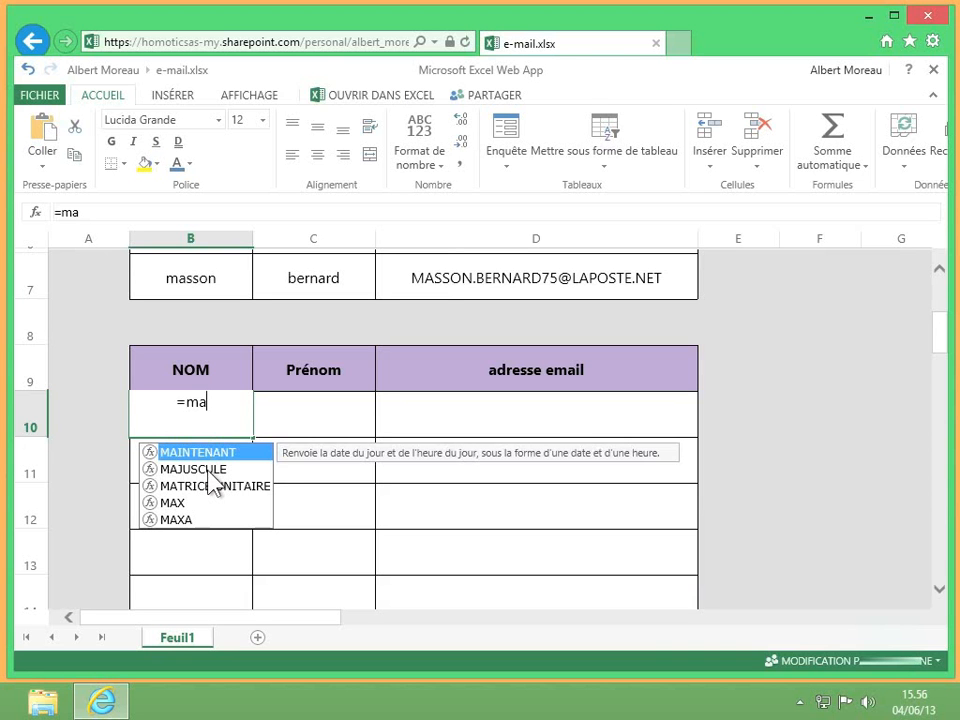
pyautogui.press('Down')
pyautogui.press('Tab')
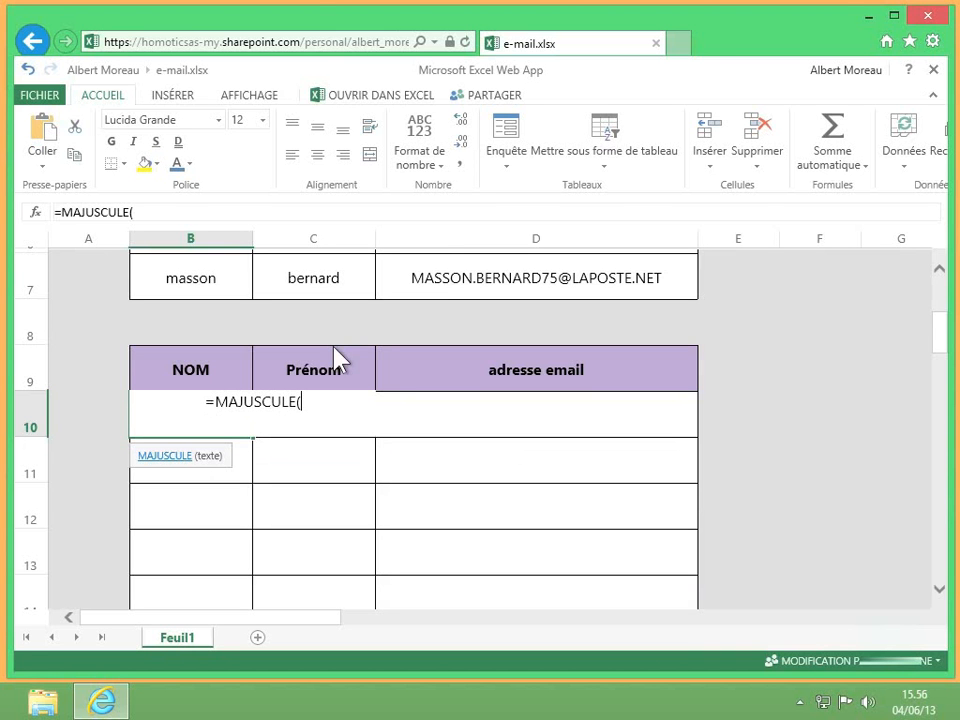
pyautogui.moveTo(945, 340); pyautogui.dragTo(943, 303)
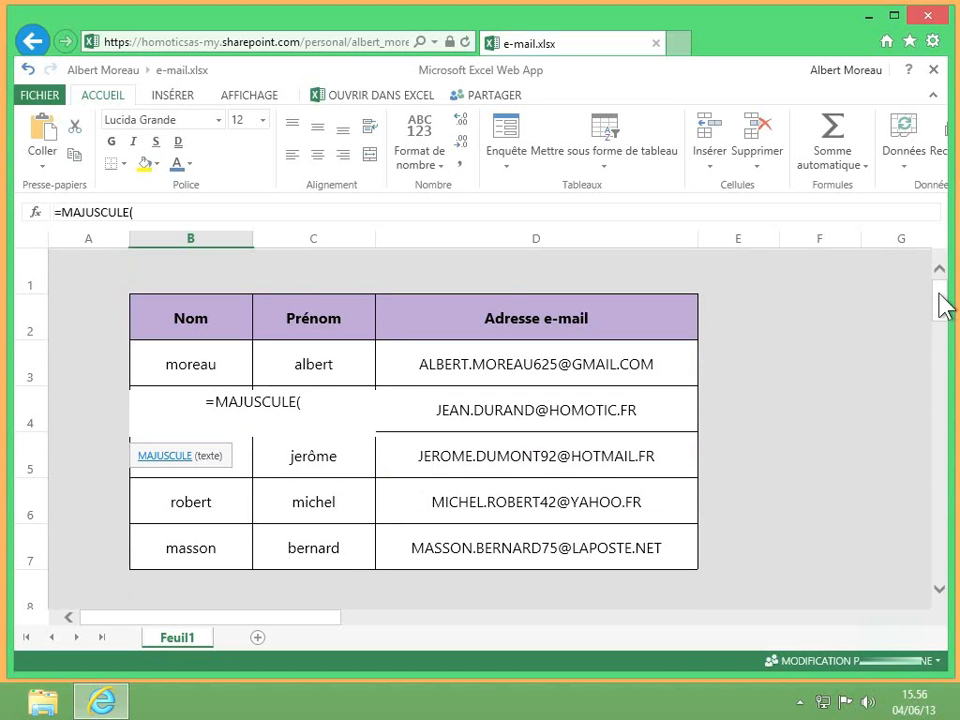
pyautogui.click(183, 368)
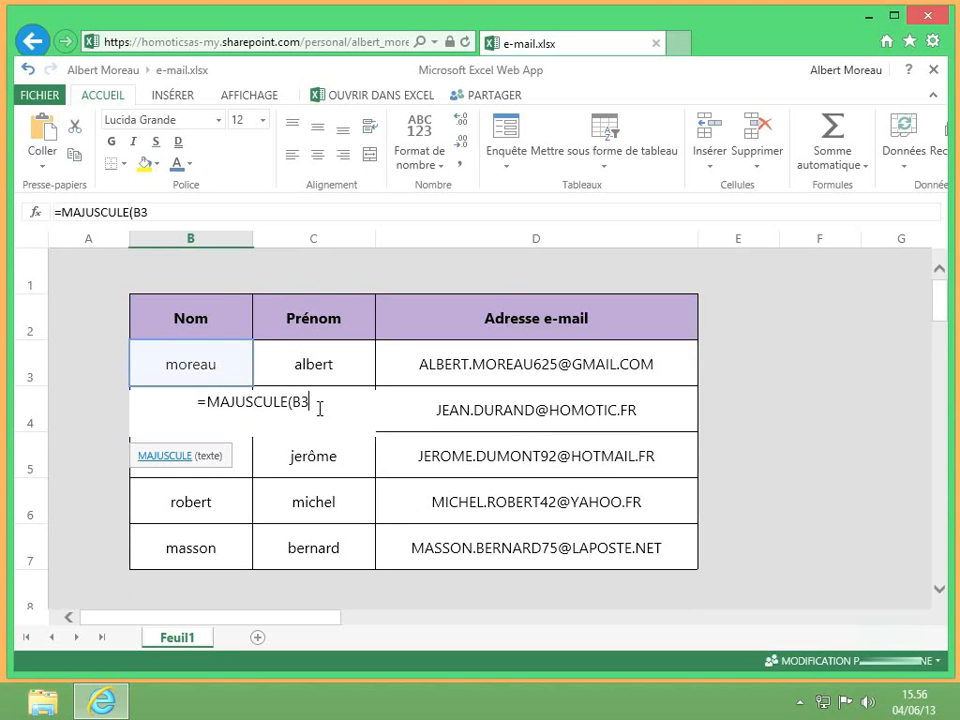
pyautogui.write(')')
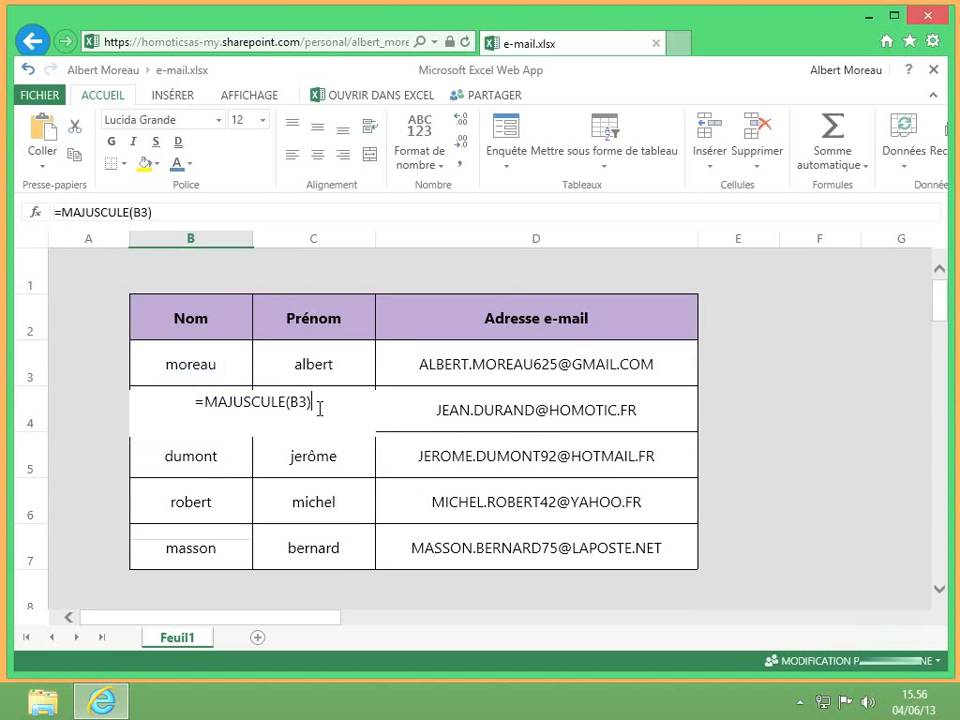
pyautogui.press('Return')
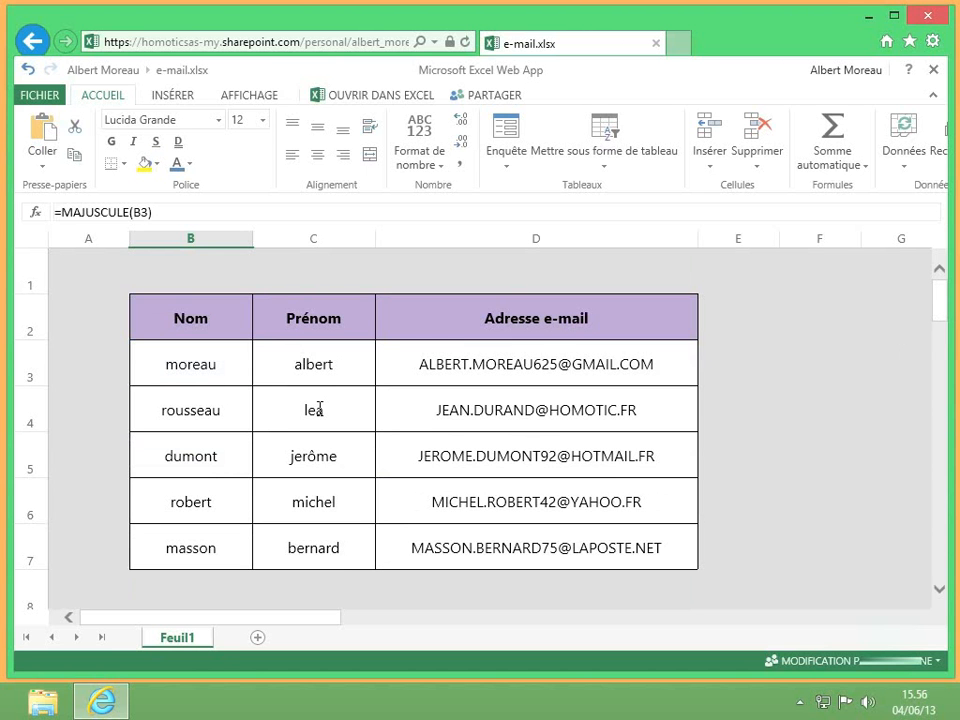
pyautogui.scroll(-3, 321, 418)
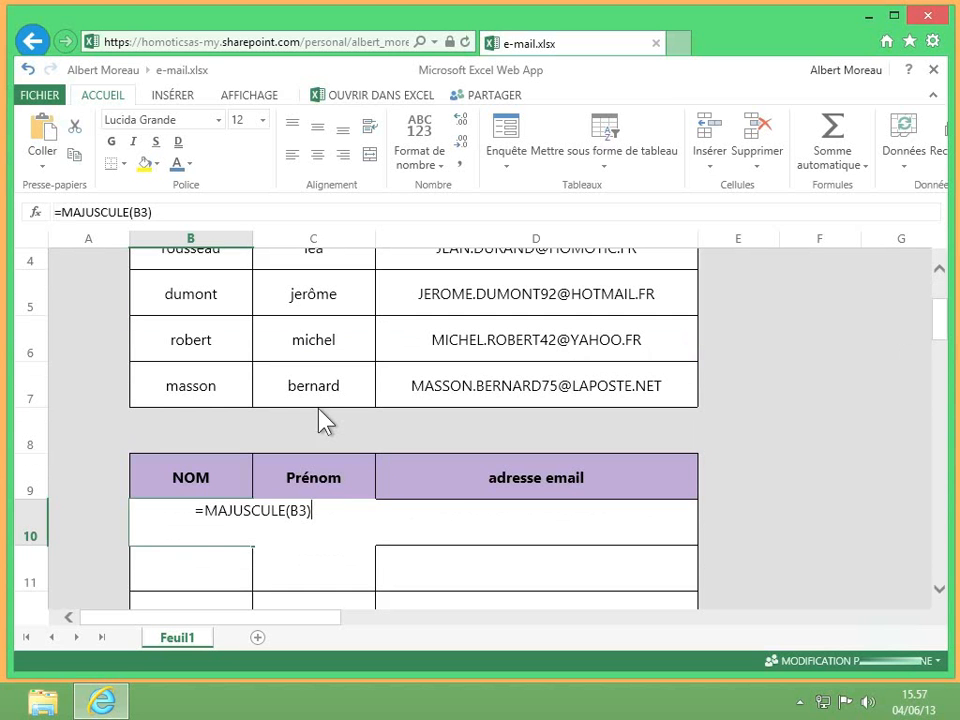
pyautogui.press('Return')
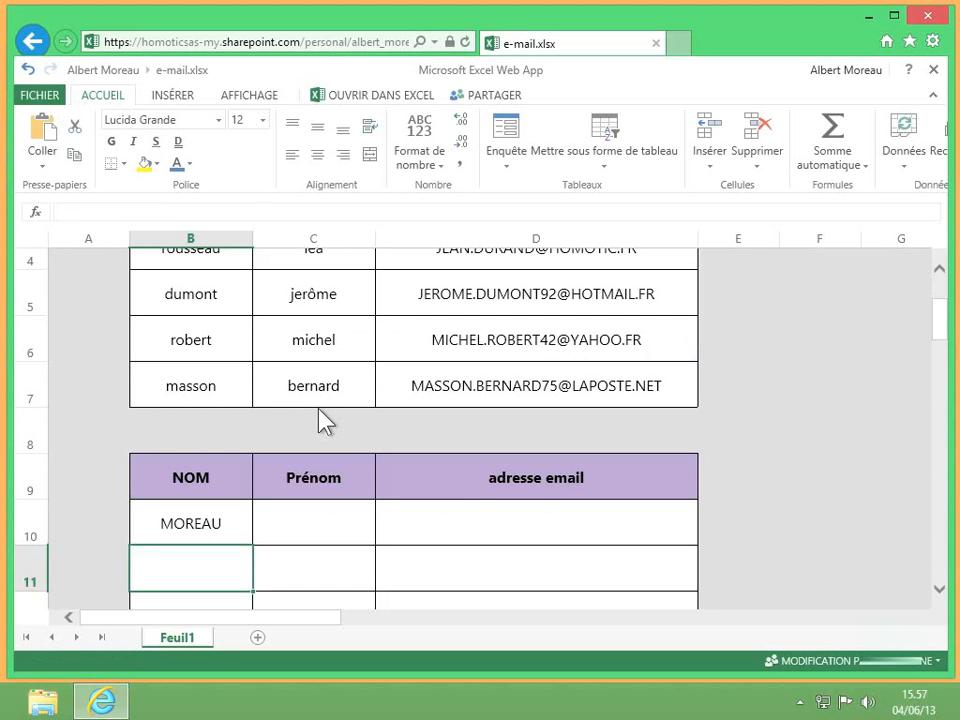
# Fill the uppercase formula from B10 down through B14 to complete the NOM column
pyautogui.click(229, 517)
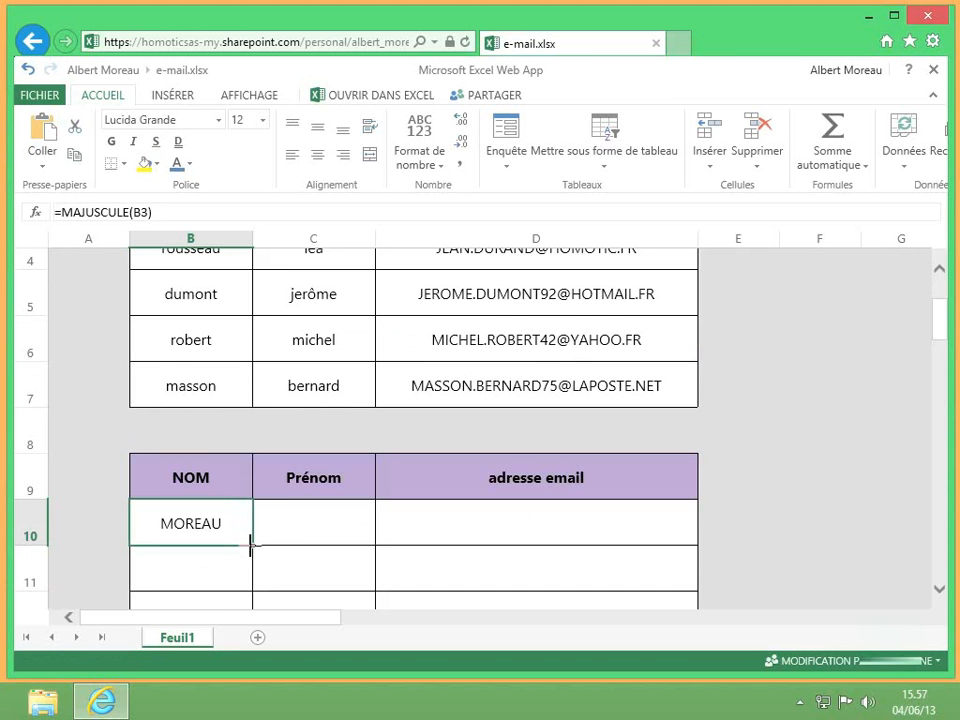
pyautogui.scroll(-1, 252, 550)
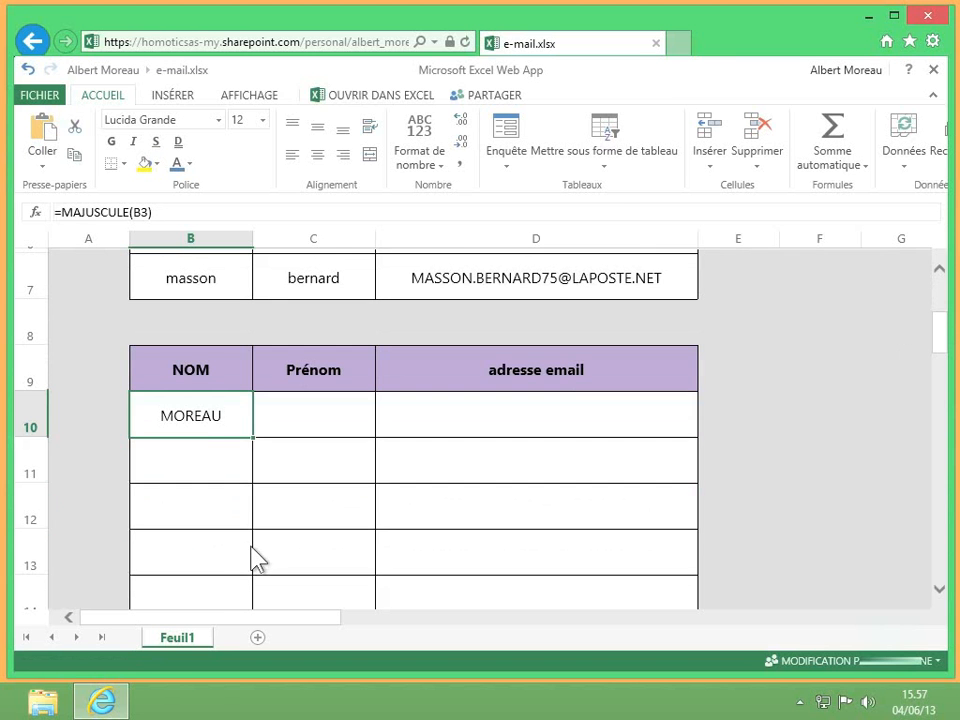
pyautogui.scroll(-1, 213, 430)
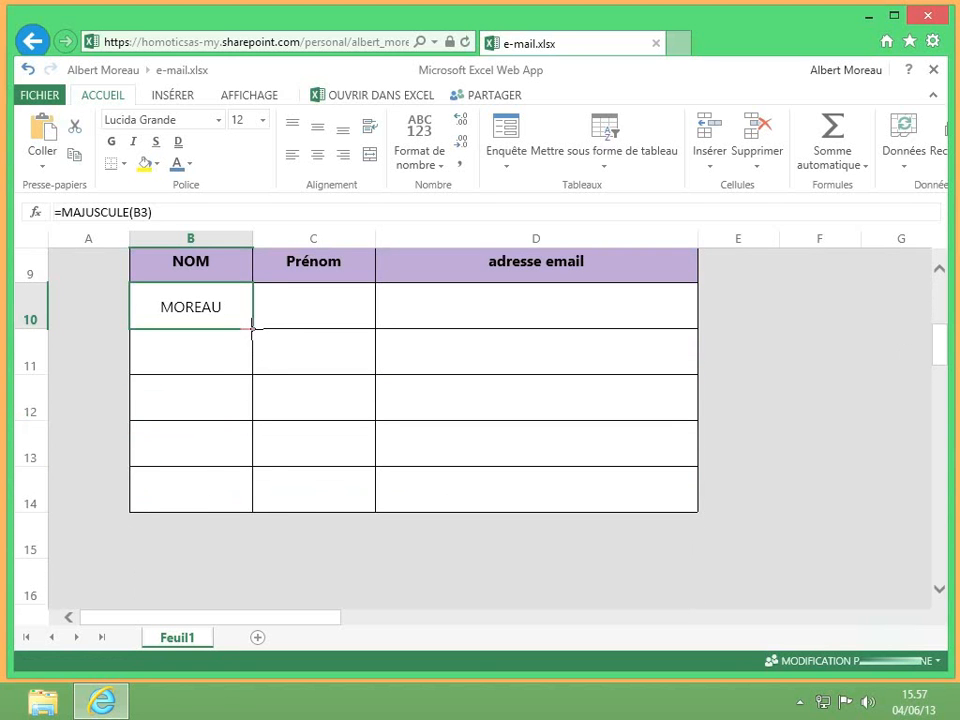
pyautogui.moveTo(253, 328); pyautogui.dragTo(248, 508)
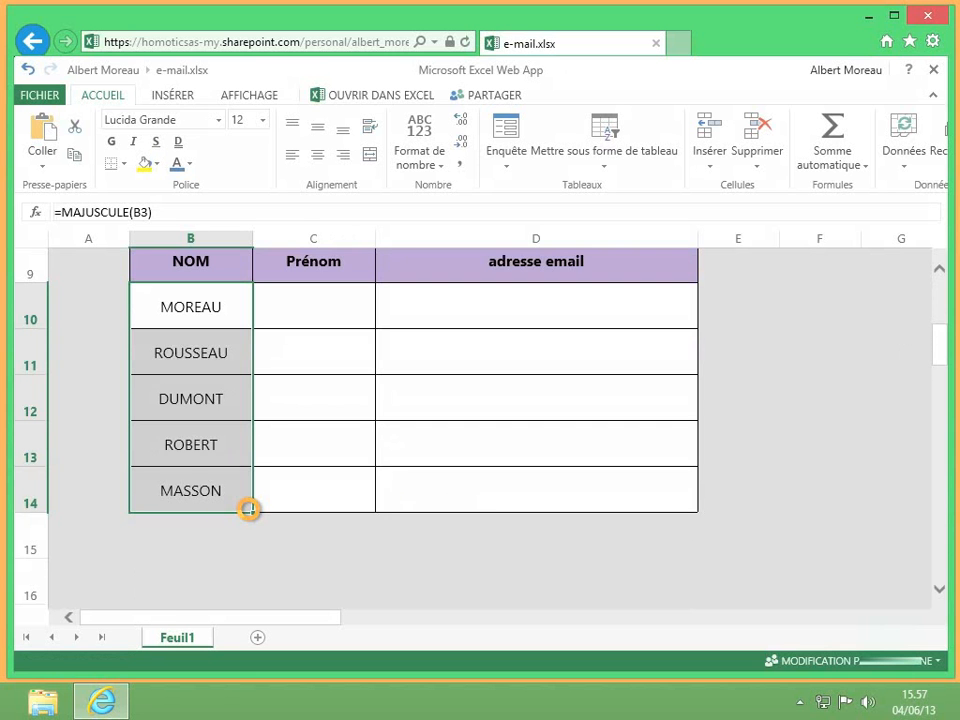
# Enter =NOMPROPRE(C3) in cell C10, under the Prénom heading of the second table
pyautogui.scroll(3, 252, 515)
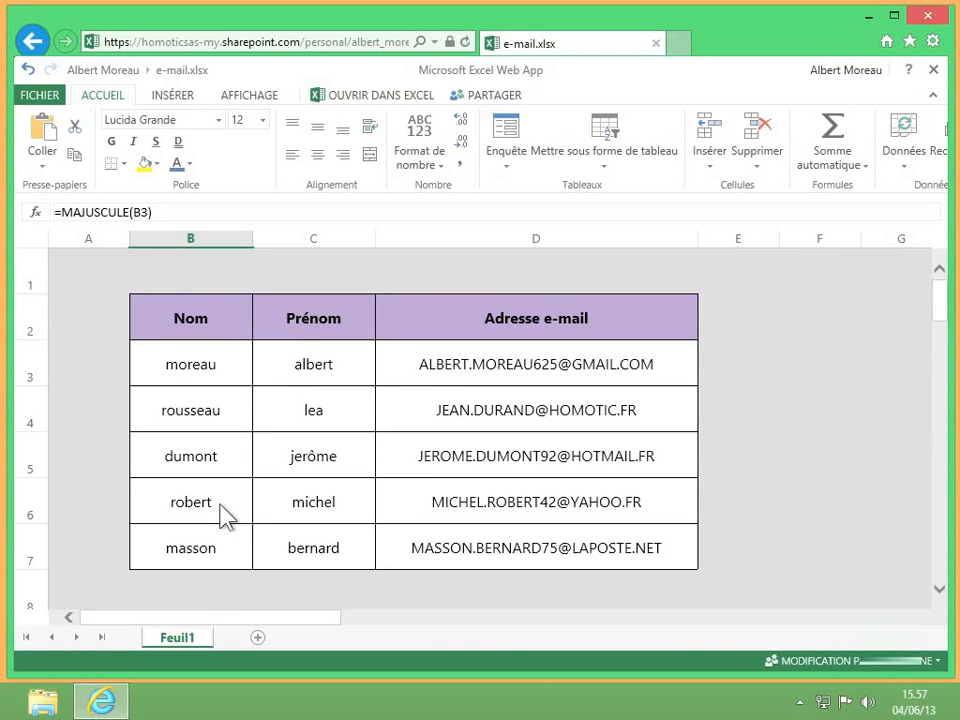
pyautogui.scroll(-2, 227, 602)
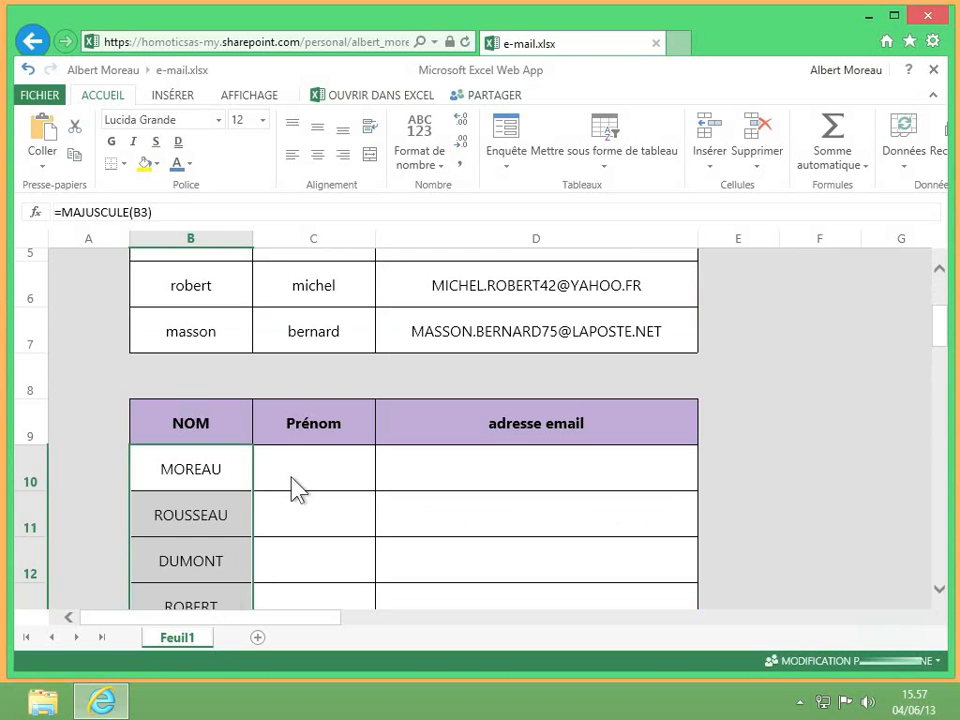
pyautogui.click(297, 488)
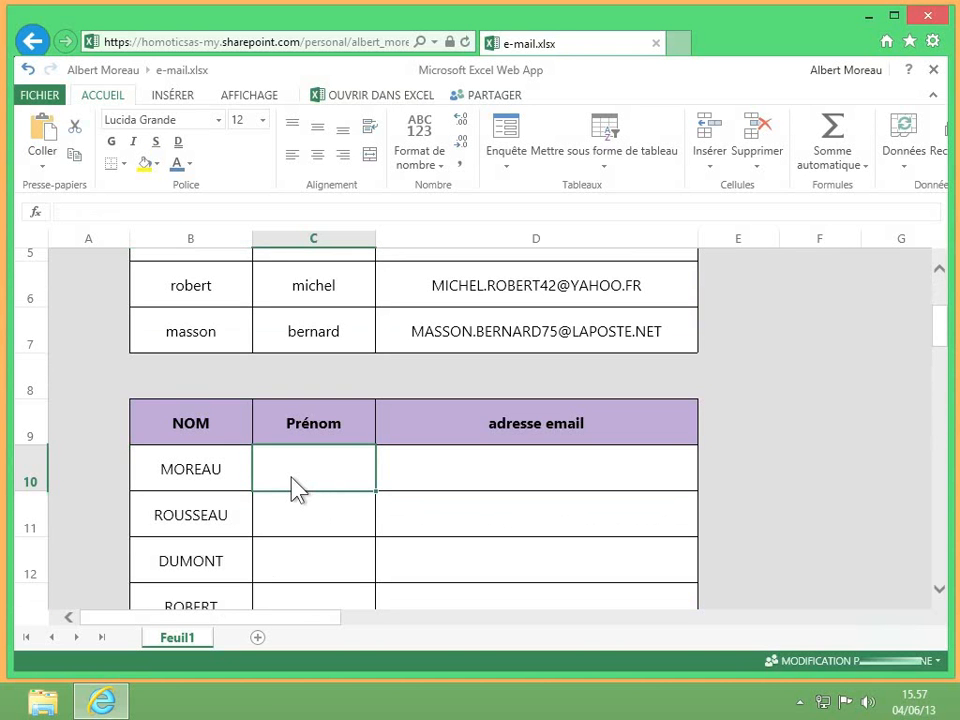
pyautogui.write('=')
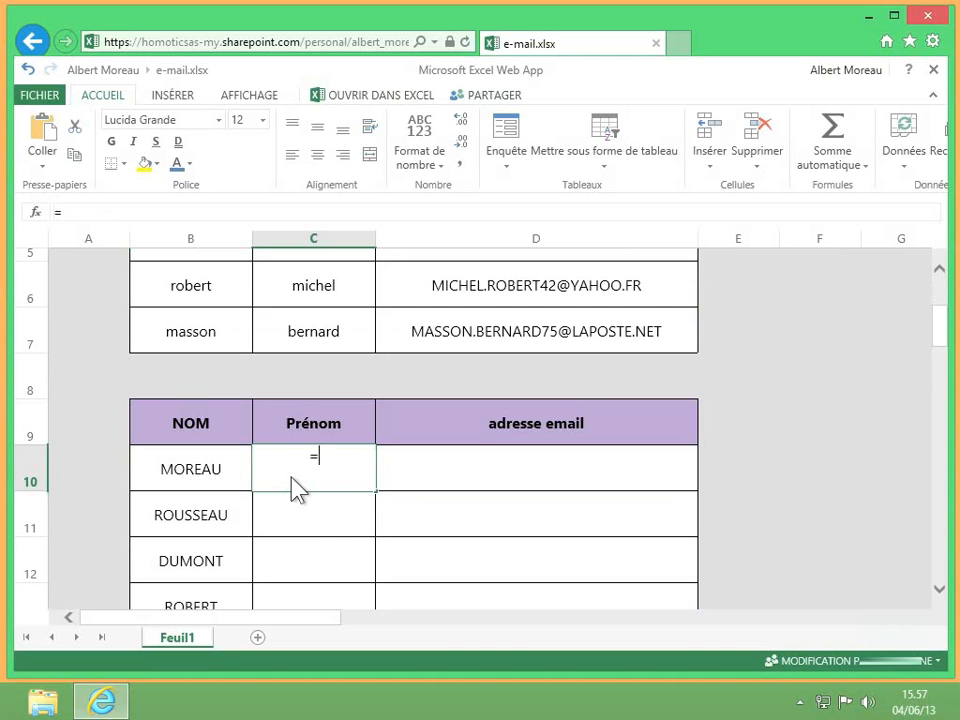
pyautogui.write('no')
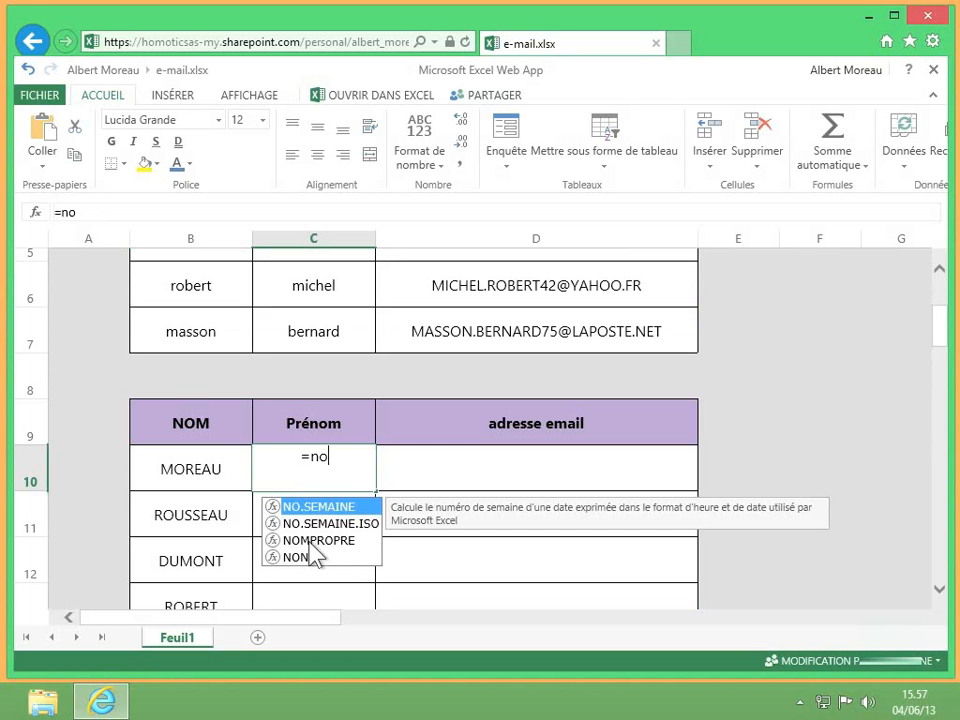
pyautogui.press('Down')
pyautogui.press('Down')
pyautogui.press('Tab')
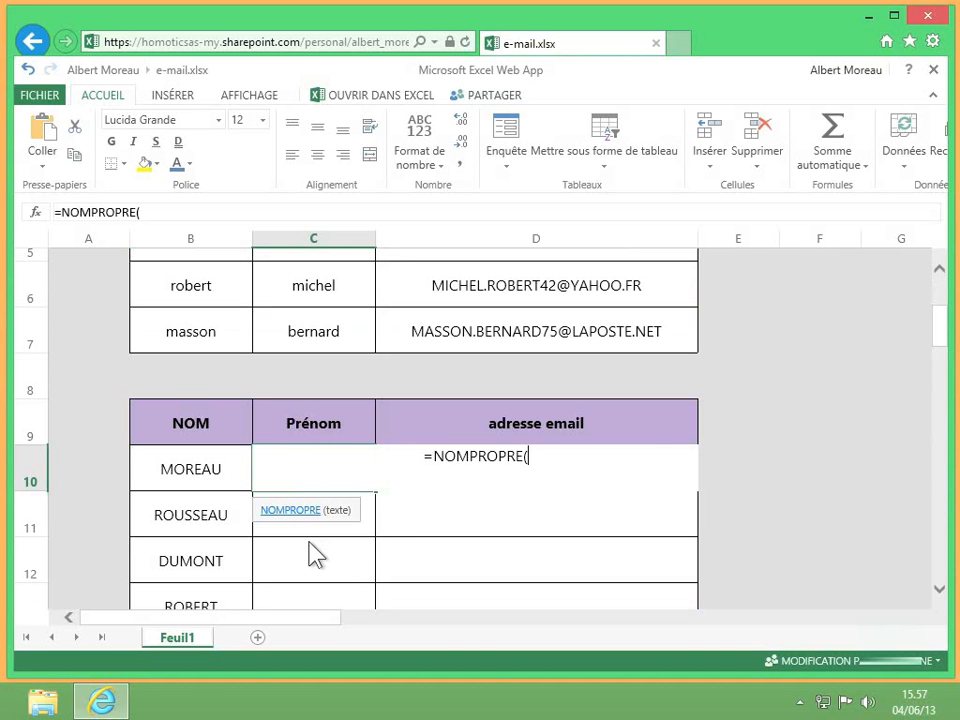
pyautogui.write('c3')
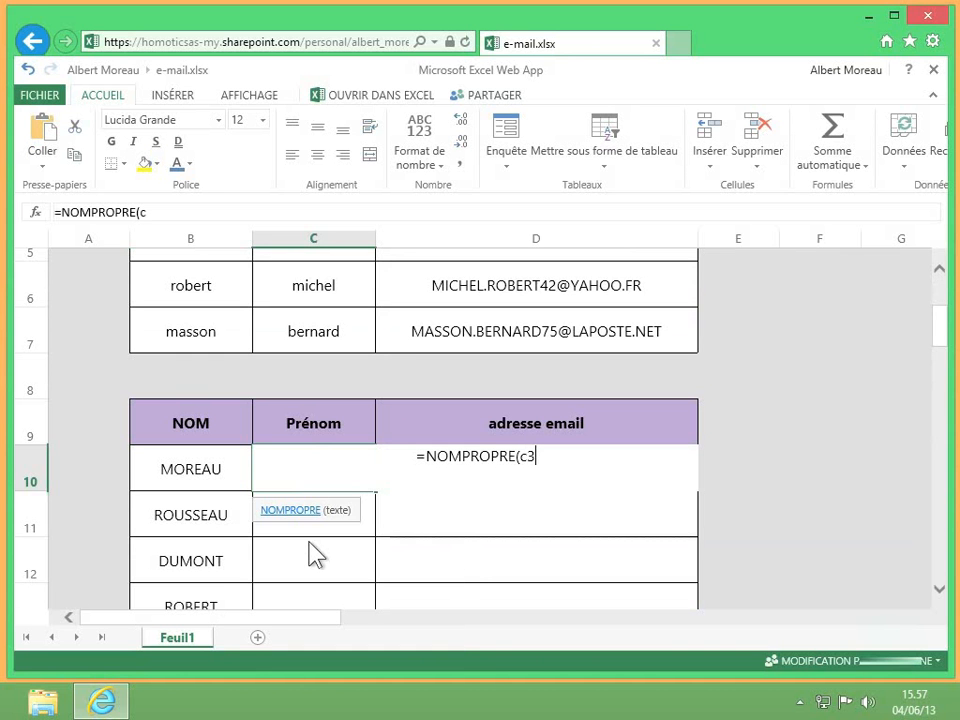
pyautogui.write(')')
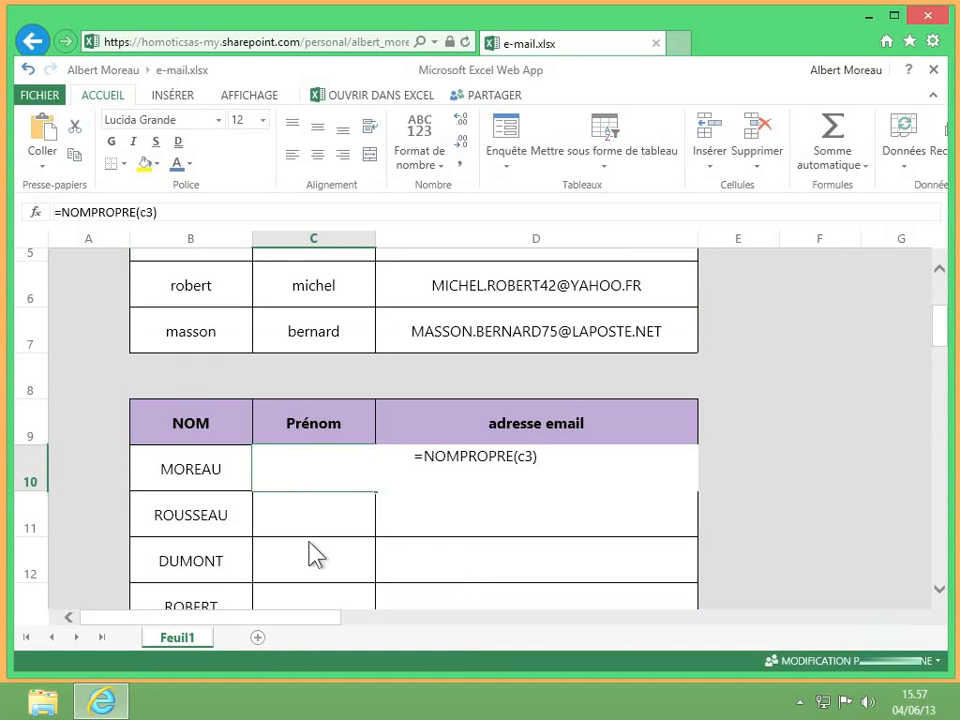
pyautogui.press('Return')
# Fill the NOMPROPRE formula from C10 down through C14 to complete the Prénom column
pyautogui.scroll(2, 313, 557)
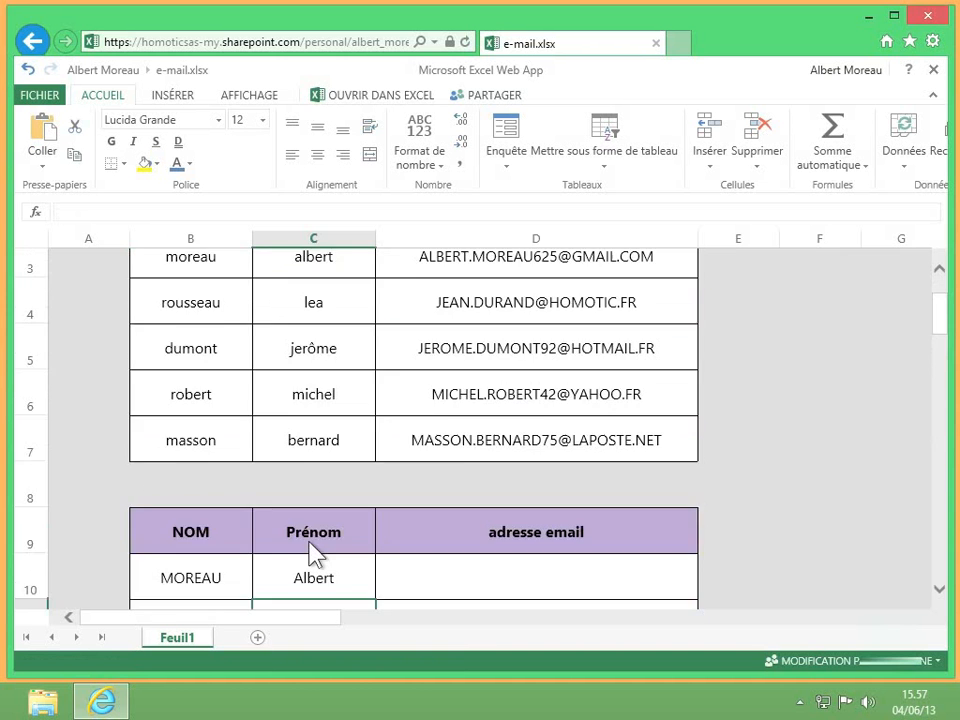
pyautogui.scroll(-3, 321, 396)
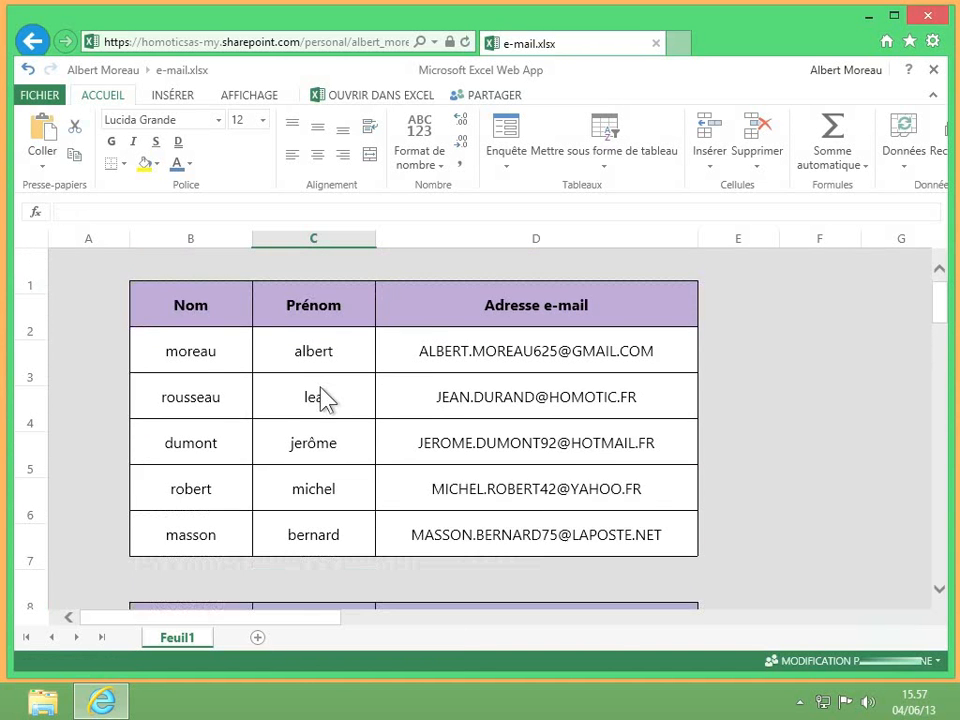
pyautogui.press('Up')
pyautogui.scroll(-2, 317, 450)
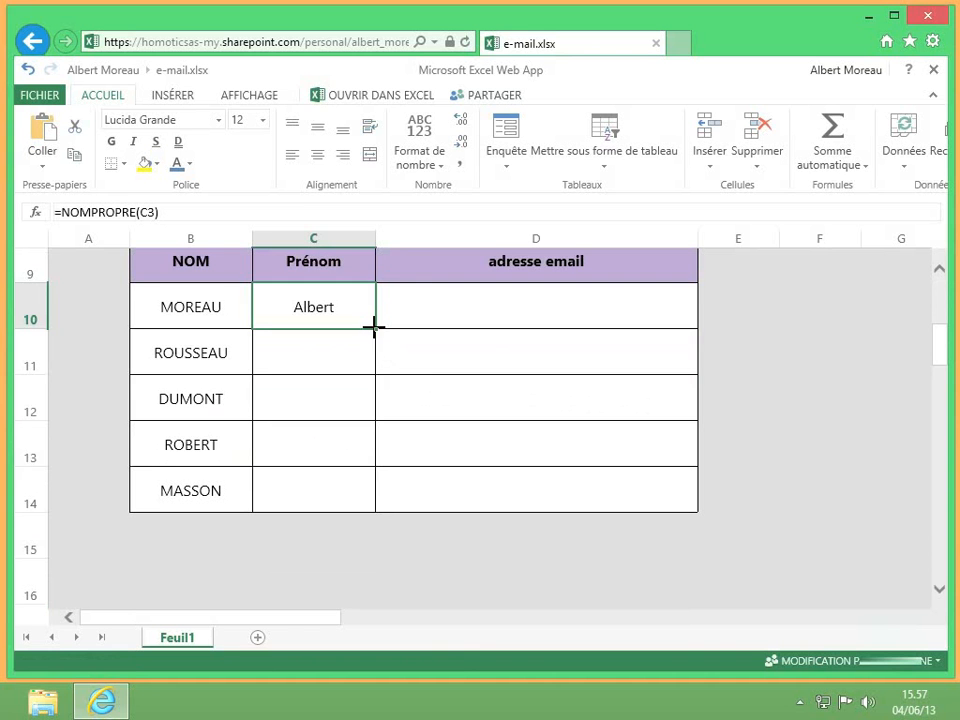
pyautogui.moveTo(375, 327); pyautogui.dragTo(371, 506)
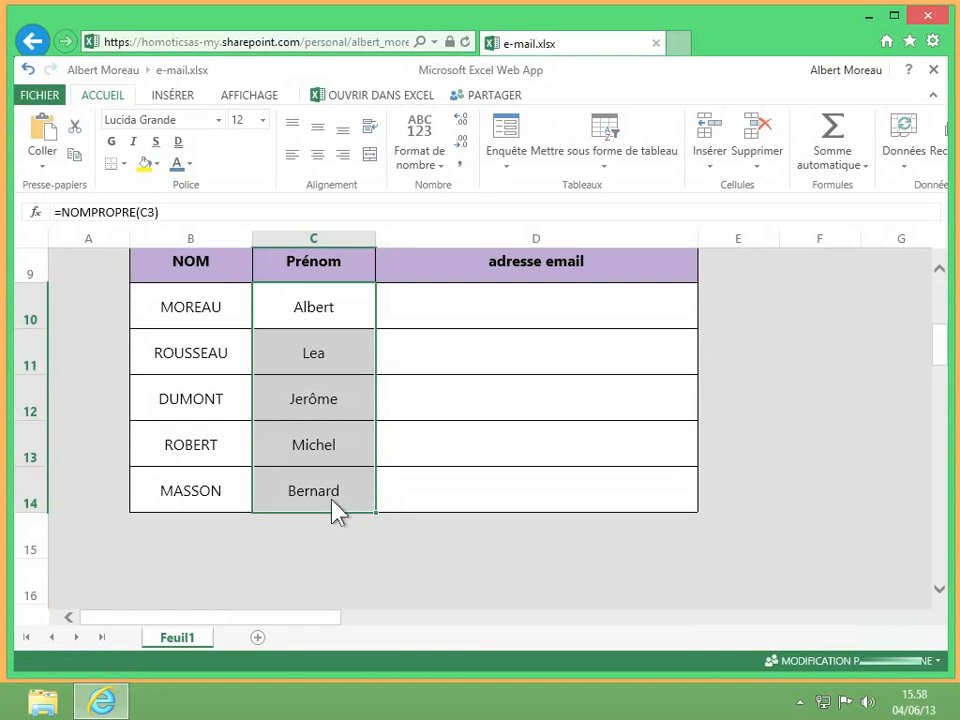
pyautogui.click(337, 509)
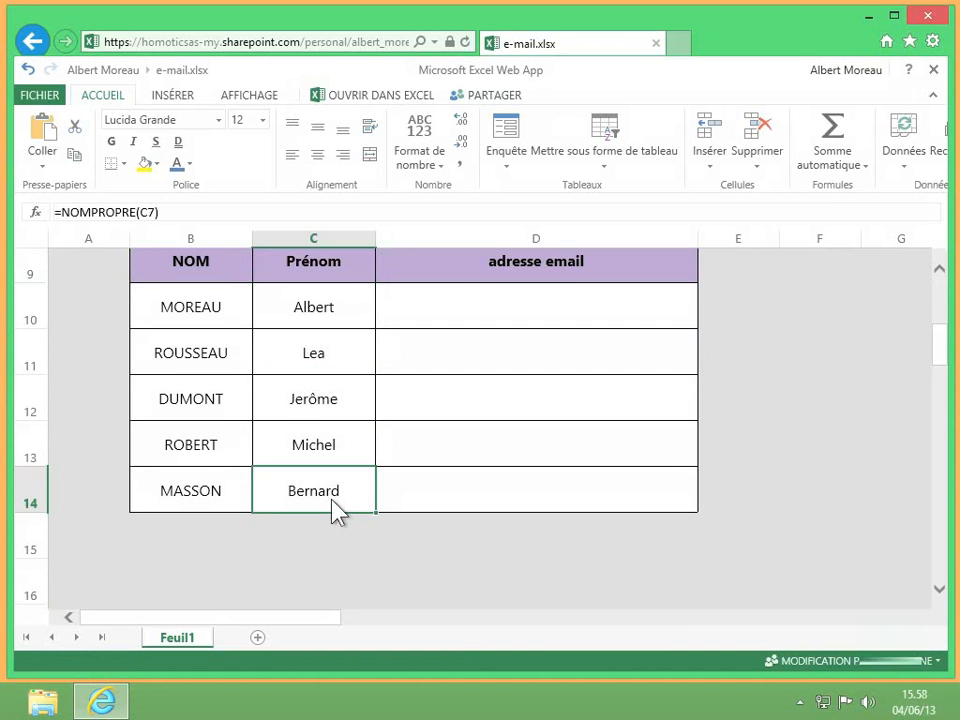
# Enter =MINUSCULE(D3) in cell D10, under the adresse email heading of the second table
pyautogui.scroll(3, 337, 512)
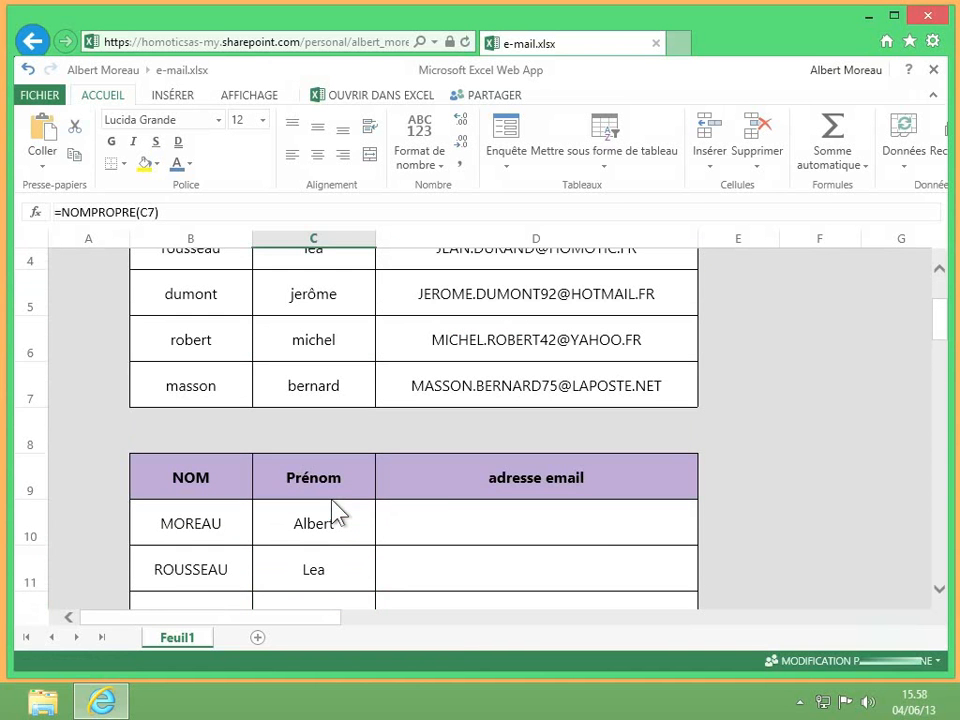
pyautogui.click(479, 530)
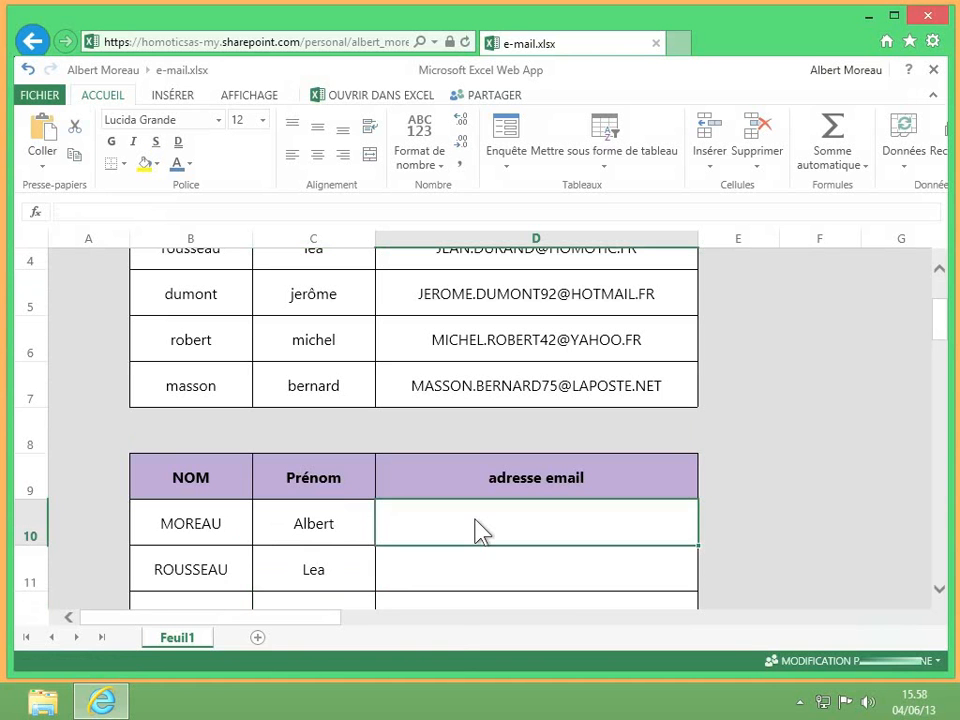
pyautogui.write('=')
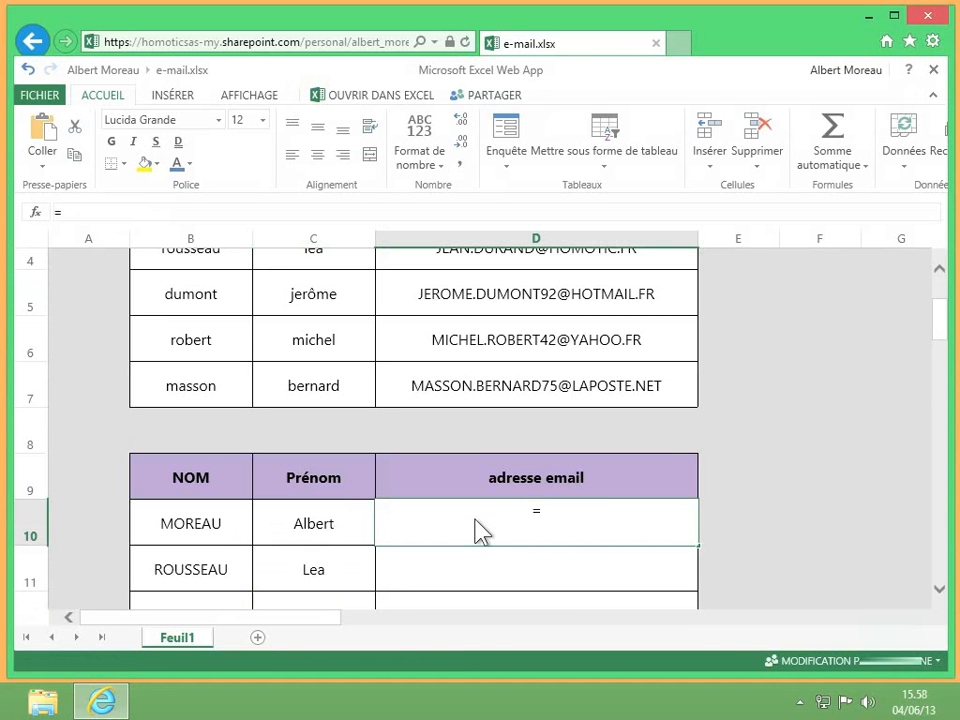
pyautogui.write('mi')
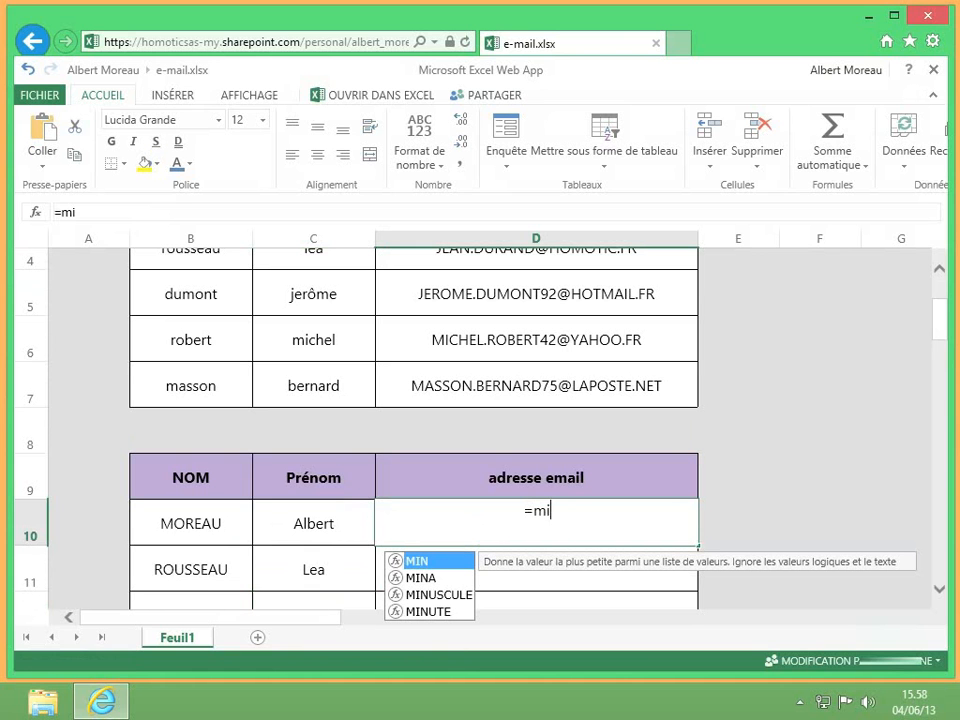
pyautogui.doubleClick(447, 598)
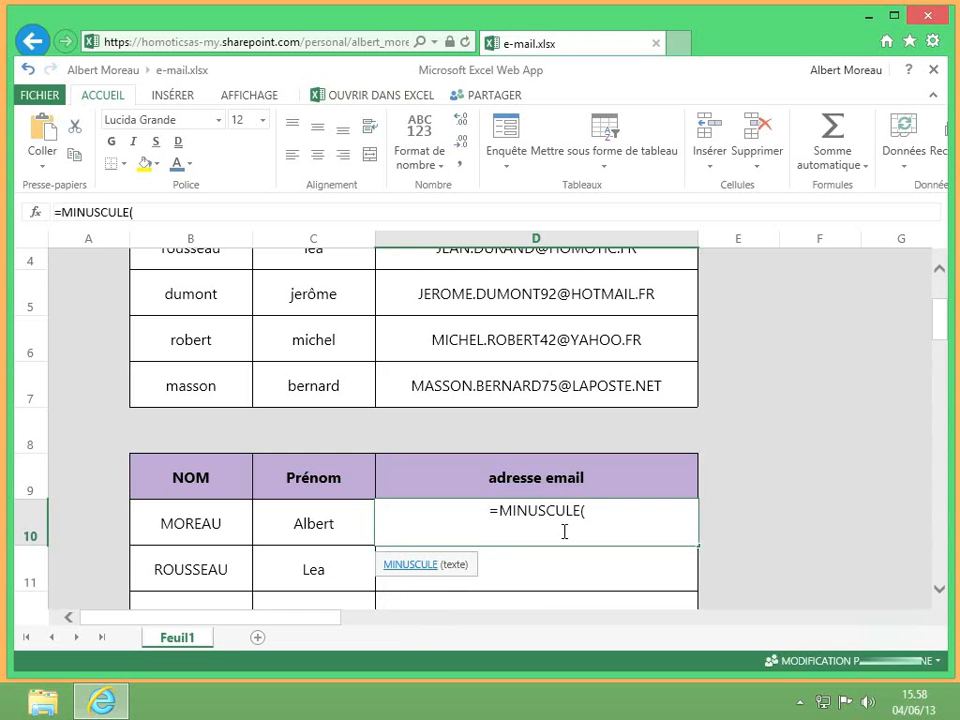
pyautogui.write('d3)')
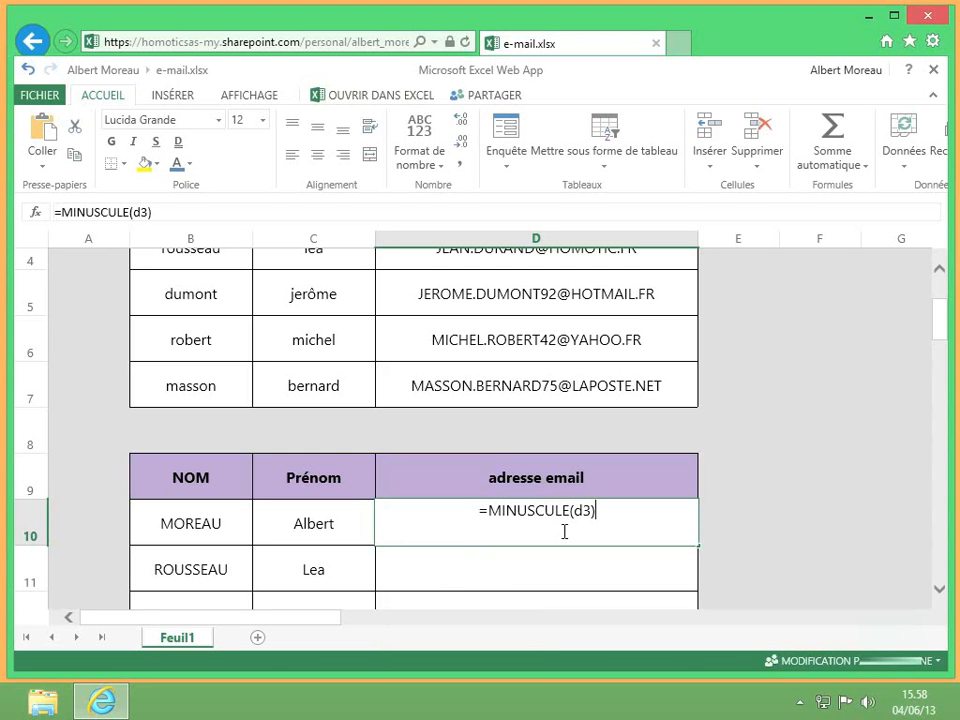
pyautogui.press('Return')
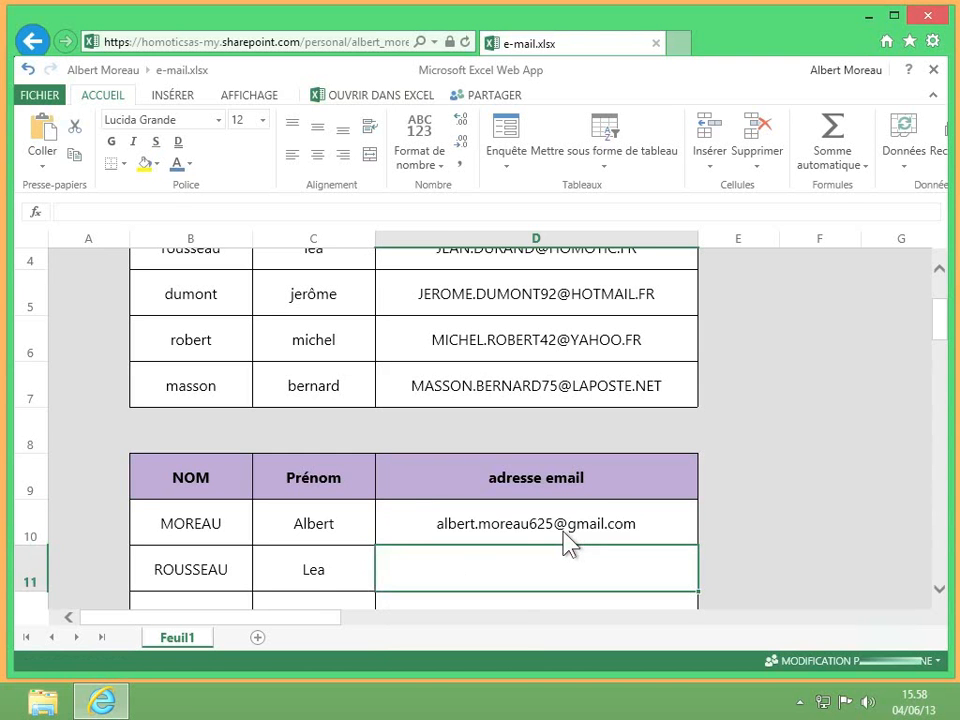
# Fill the MINUSCULE formula from D10 down through D14 to complete the adresse email column
pyautogui.scroll(3, 564, 534)
pyautogui.hscroll(1, 564, 534)
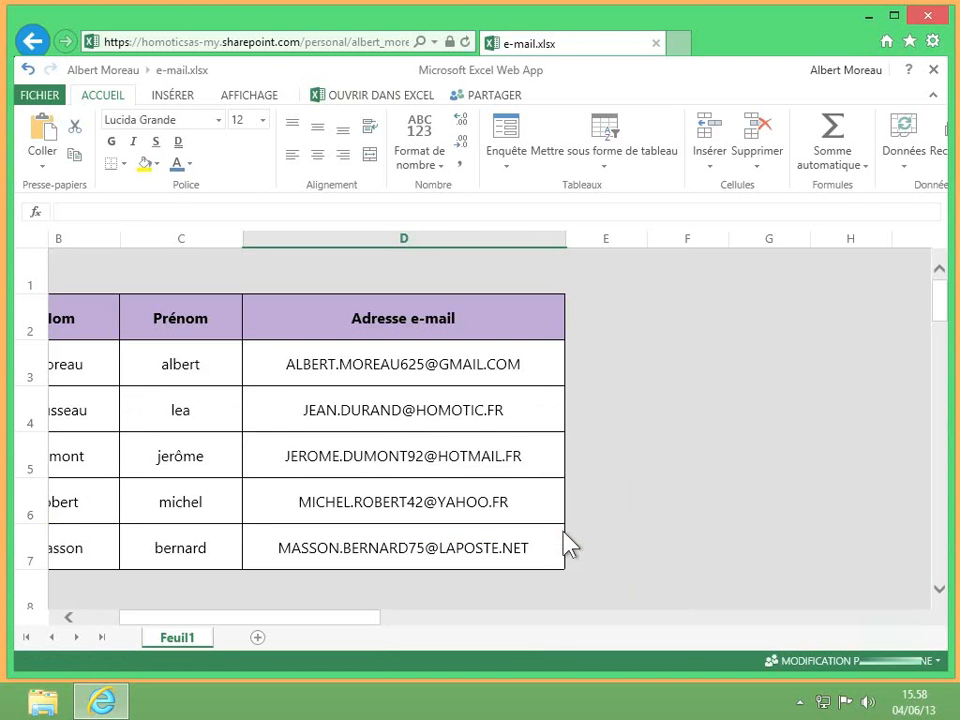
pyautogui.hscroll(-1, 565, 545)
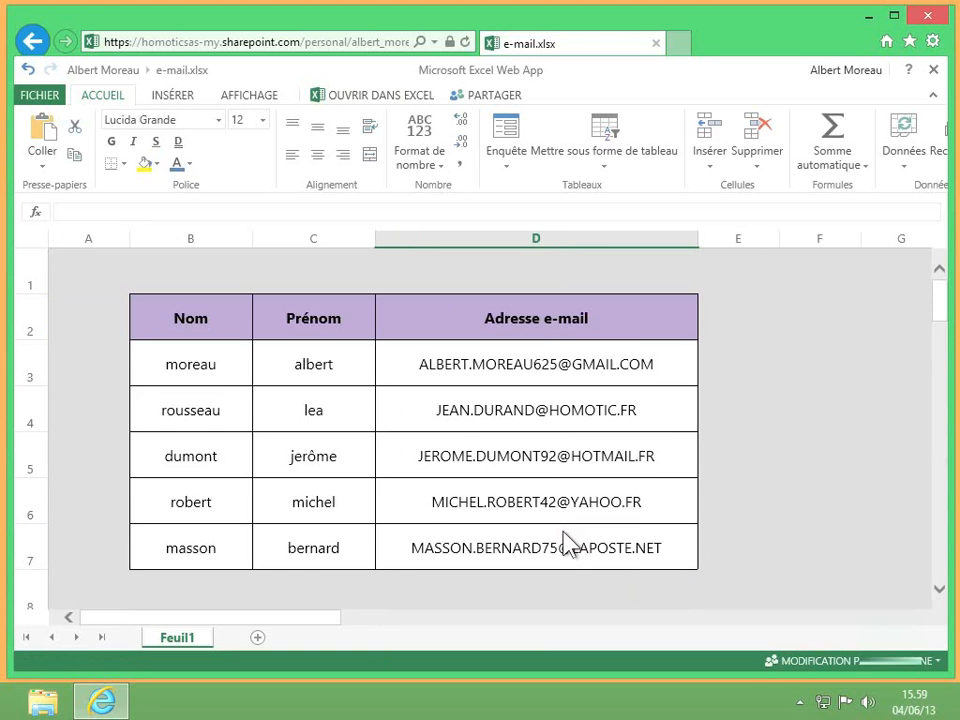
pyautogui.scroll(-6, 564, 545)
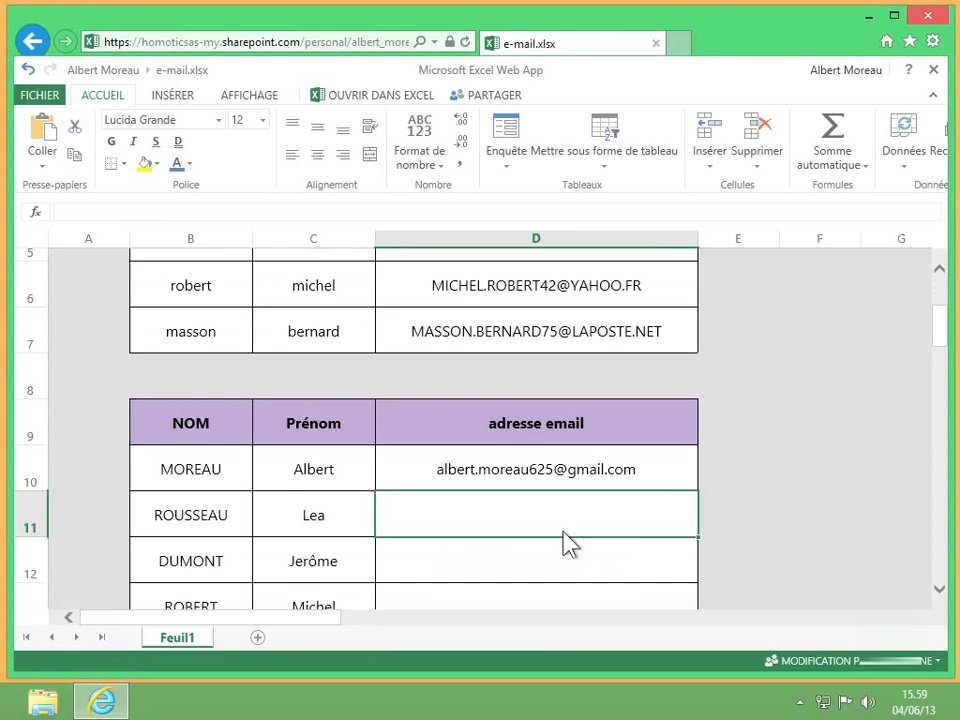
pyautogui.click(686, 422)
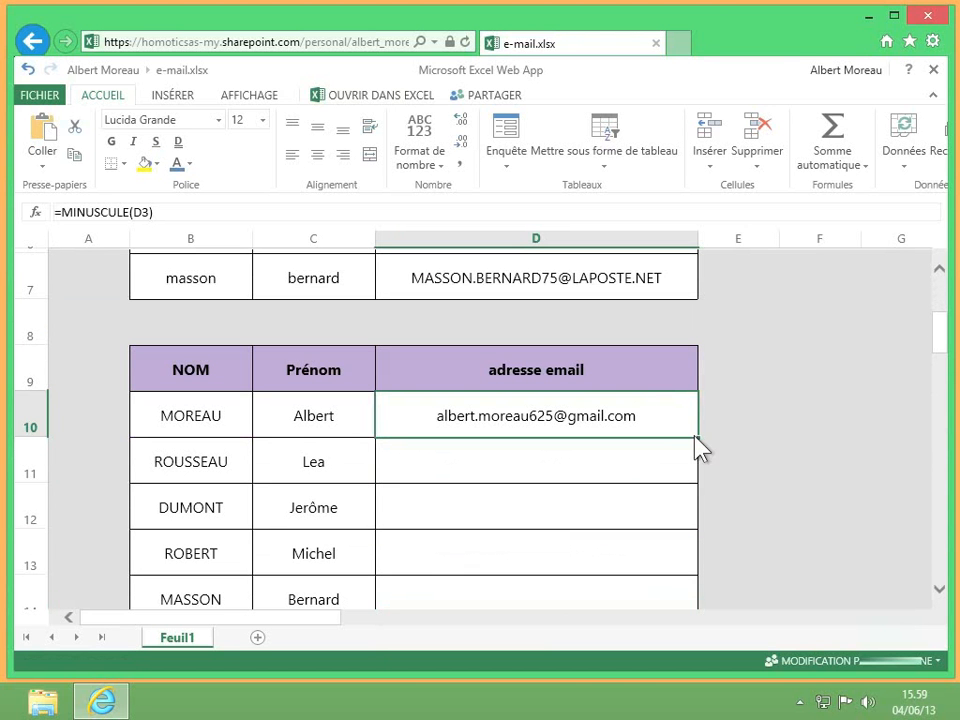
pyautogui.moveTo(696, 436); pyautogui.dragTo(687, 633)
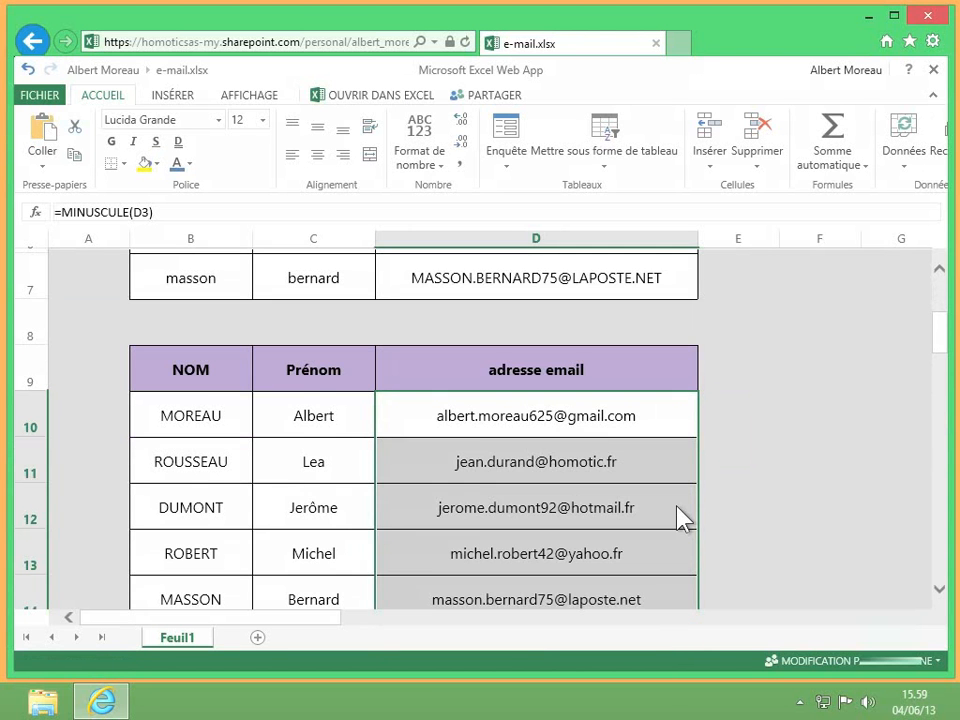
pyautogui.scroll(-2, 680, 518)
pyautogui.click(677, 507)
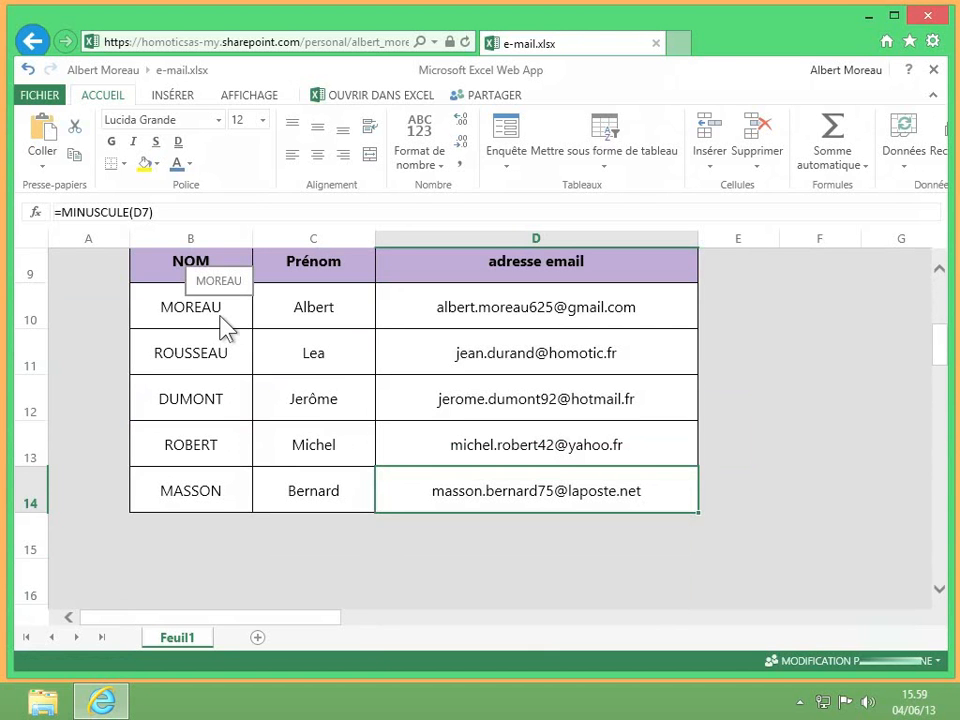
# Replace the formulas in B10:D14 with their values by copying the range and pasting values only at B10, and check the resulting cells
pyautogui.moveTo(222, 325); pyautogui.dragTo(475, 500)
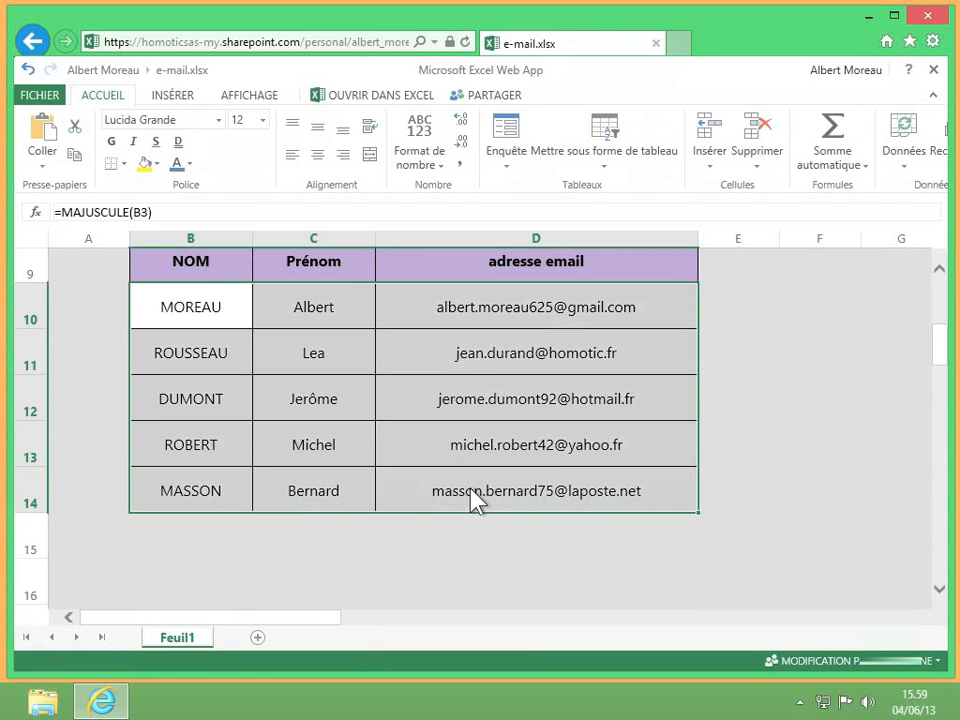
pyautogui.hotkey('ctrl', 'c')
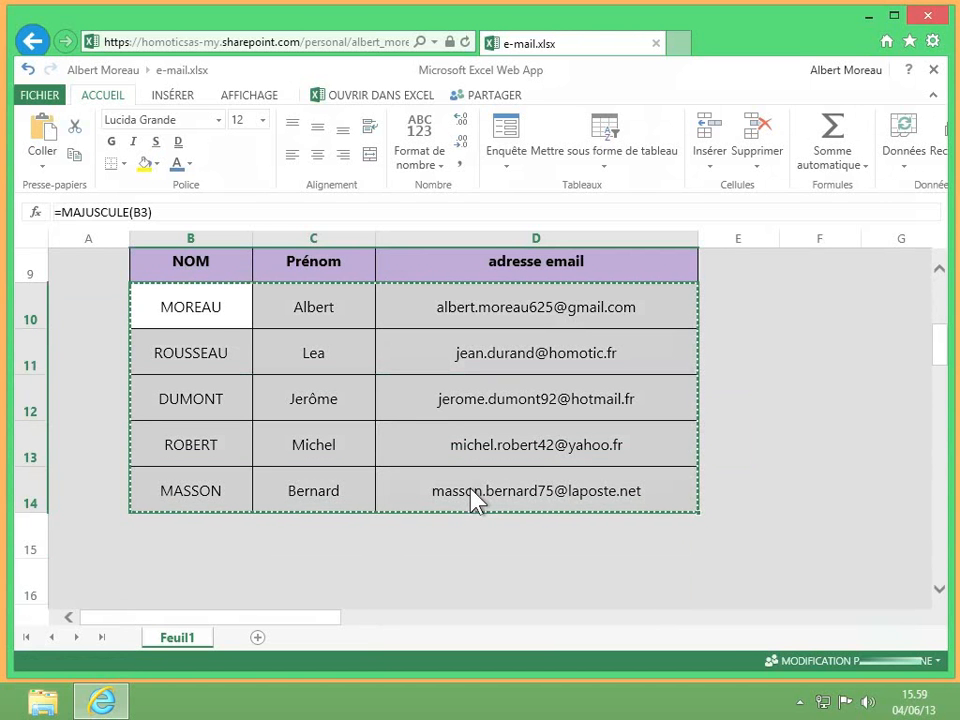
pyautogui.click(185, 313)
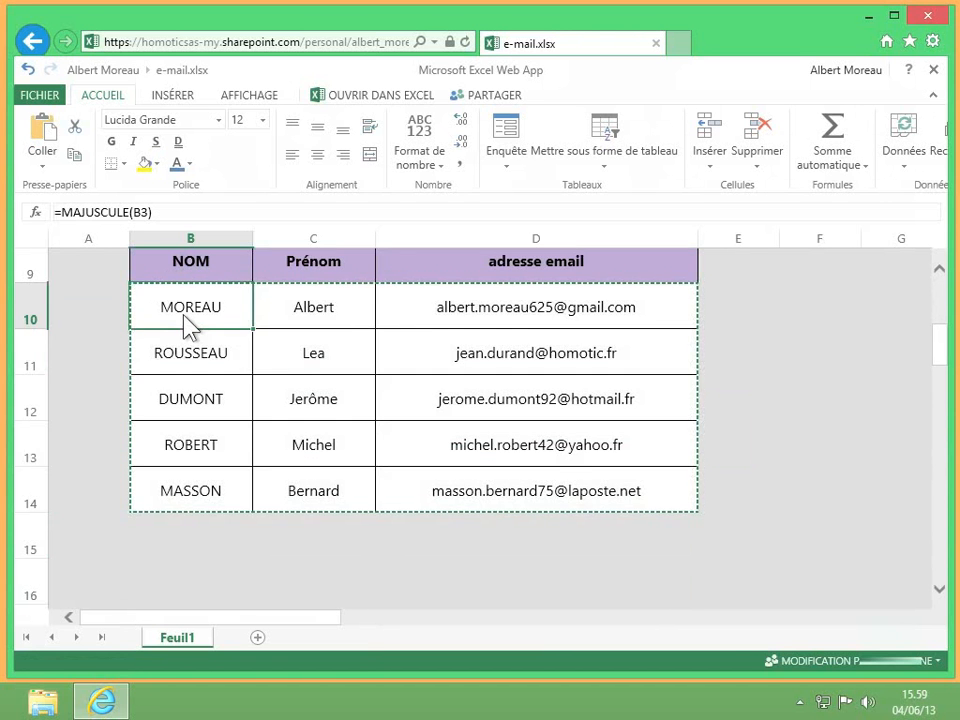
pyautogui.click(44, 160)
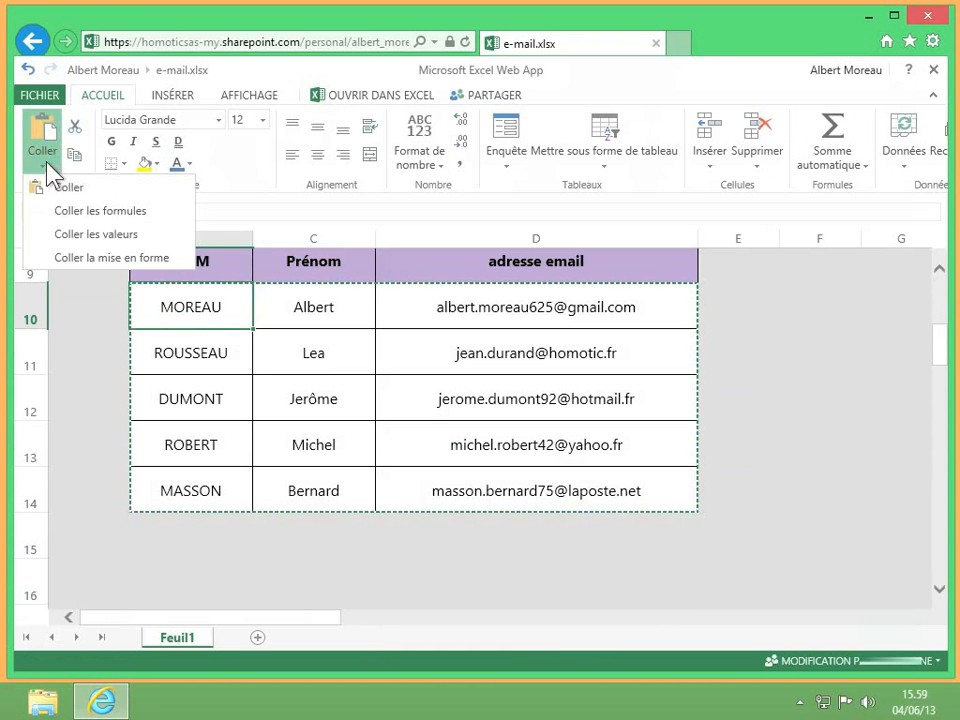
pyautogui.click(100, 236)
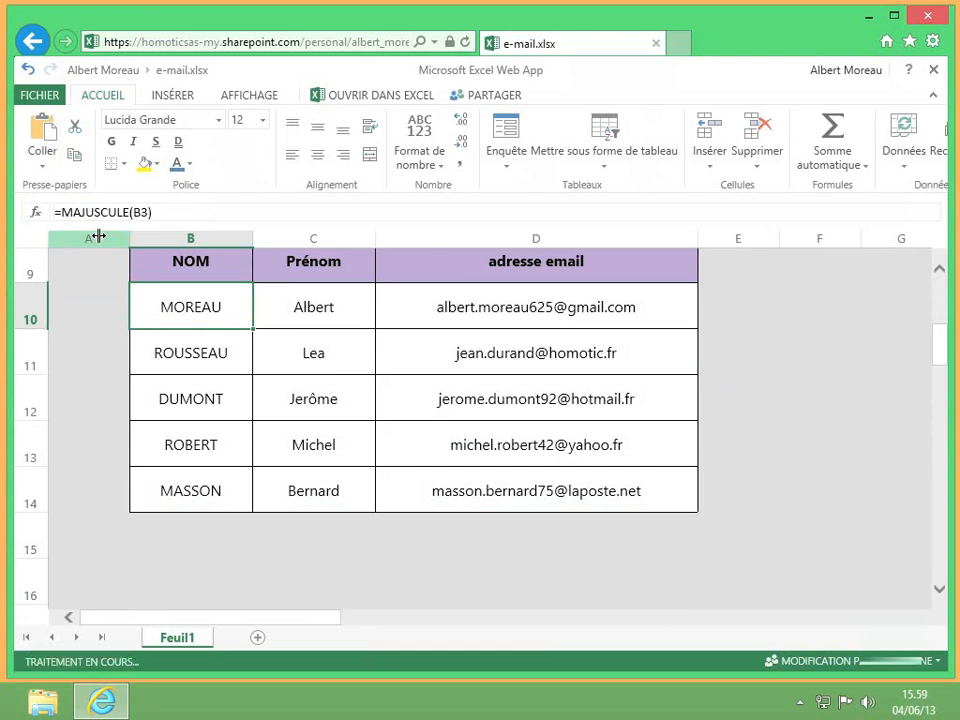
pyautogui.click(360, 315)
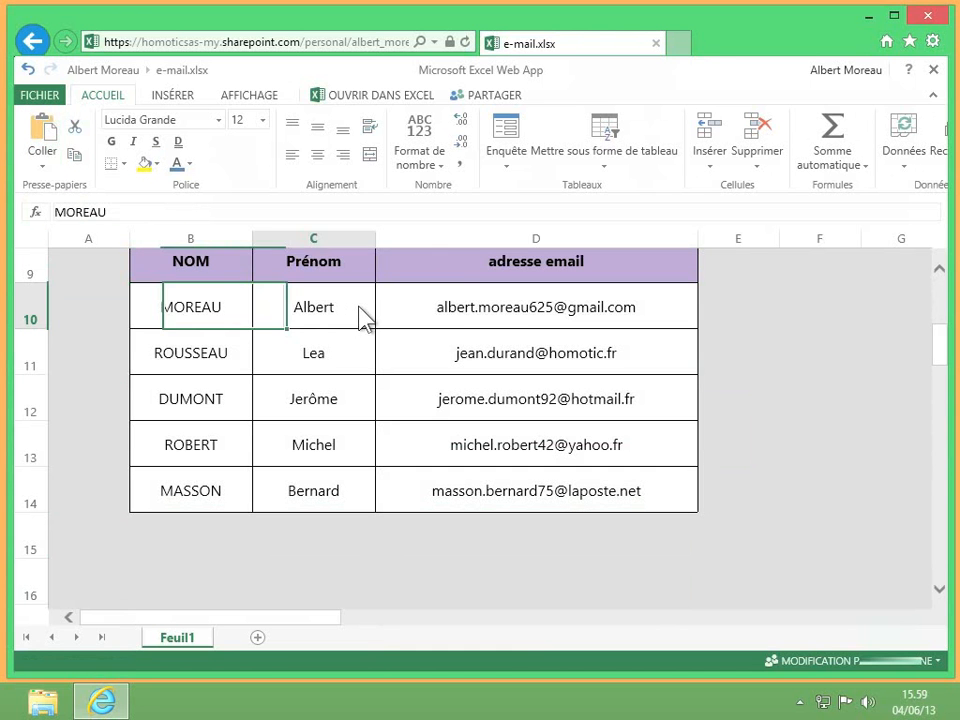
pyautogui.click(458, 322)
pyautogui.click(560, 363)
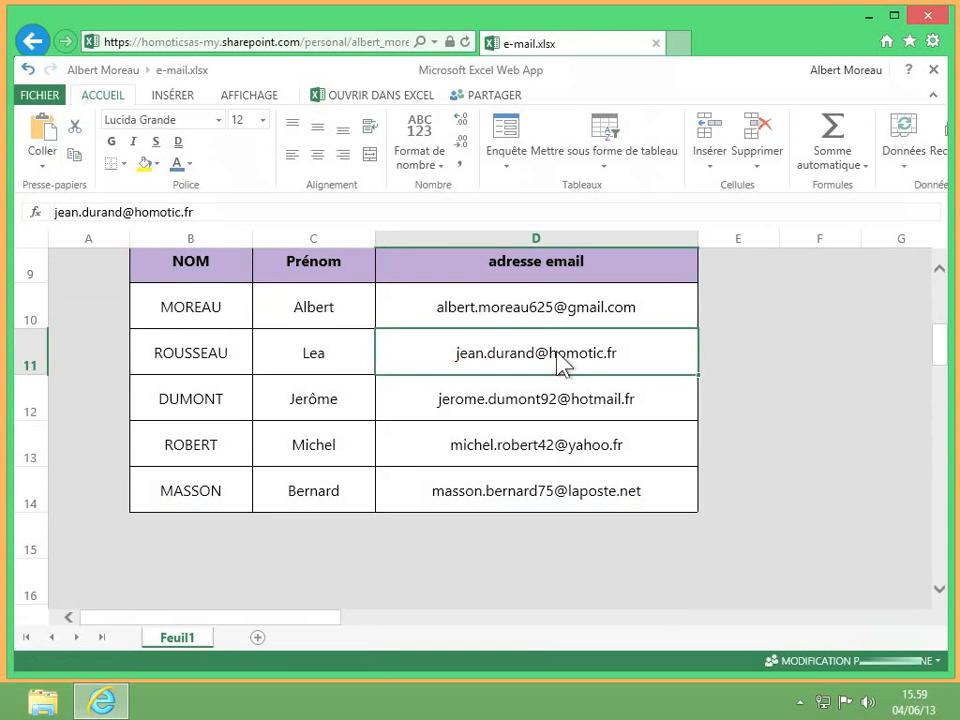